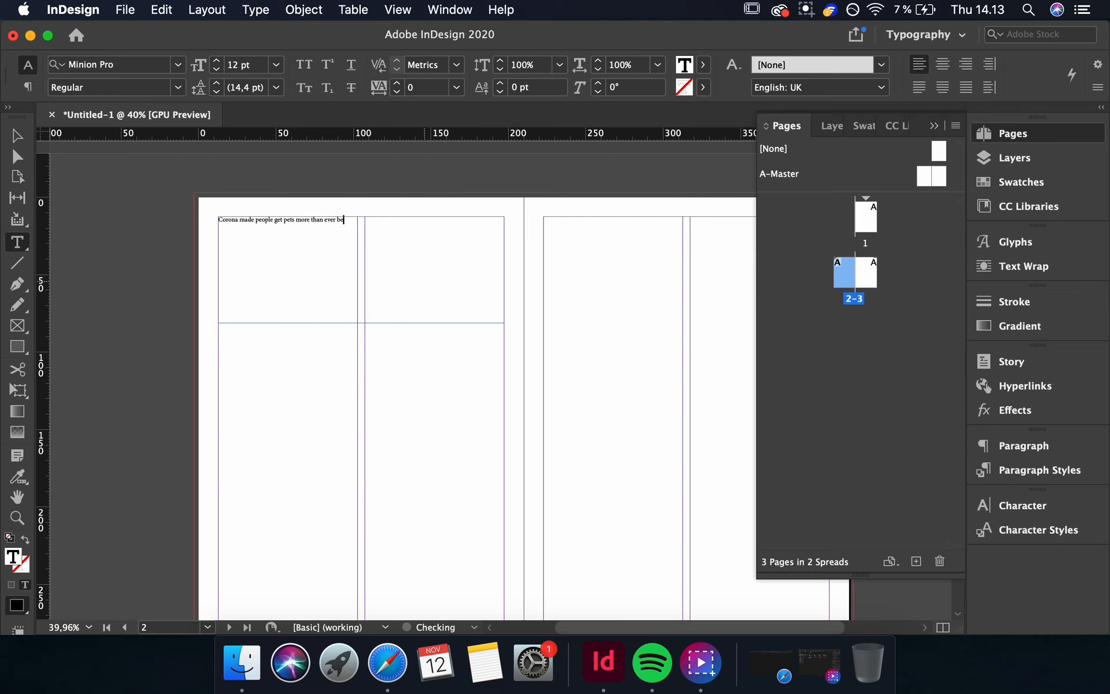
Select the headline text on the left page and set its font size to 48 pt.
drag(428, 228, 154, 218)
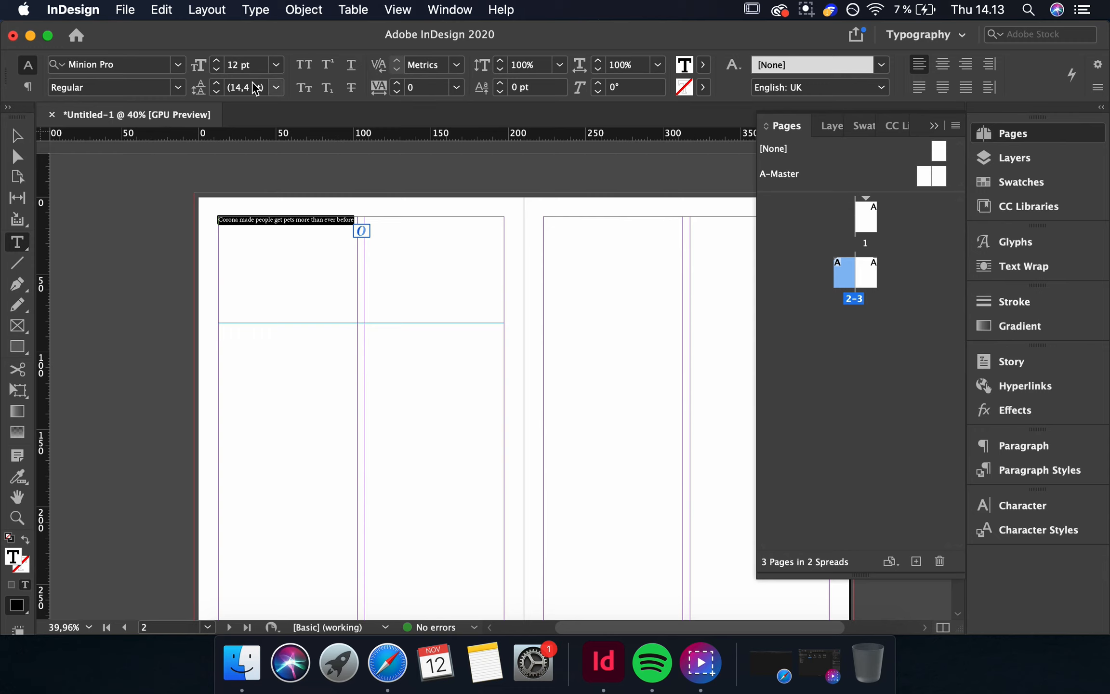
click(276, 65)
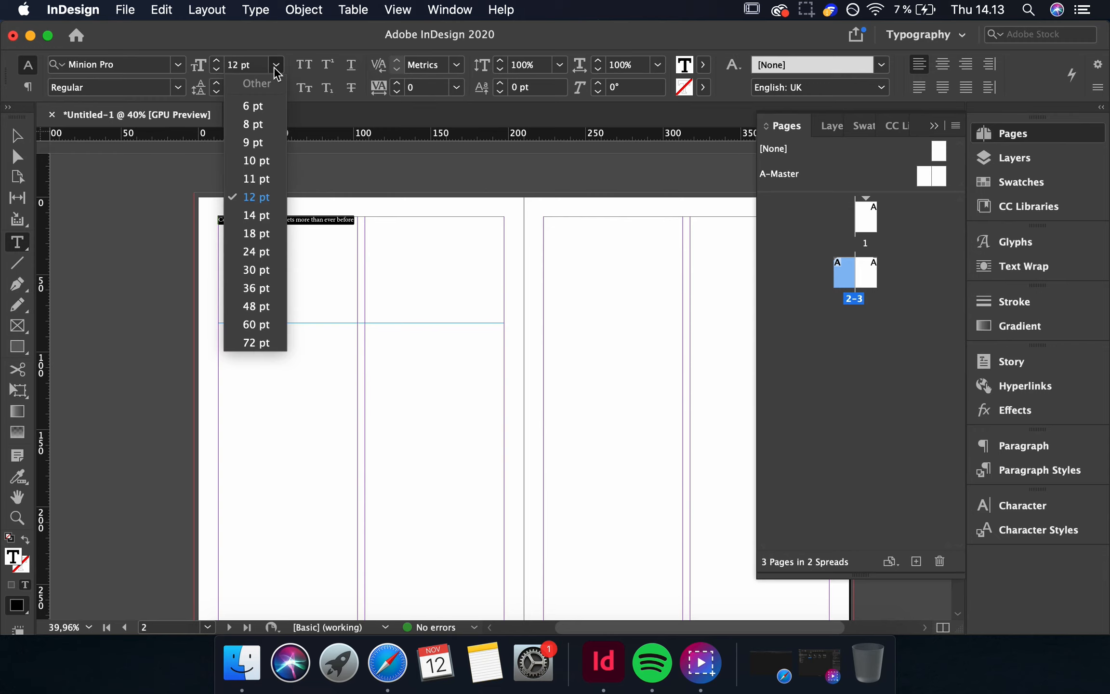
click(265, 324)
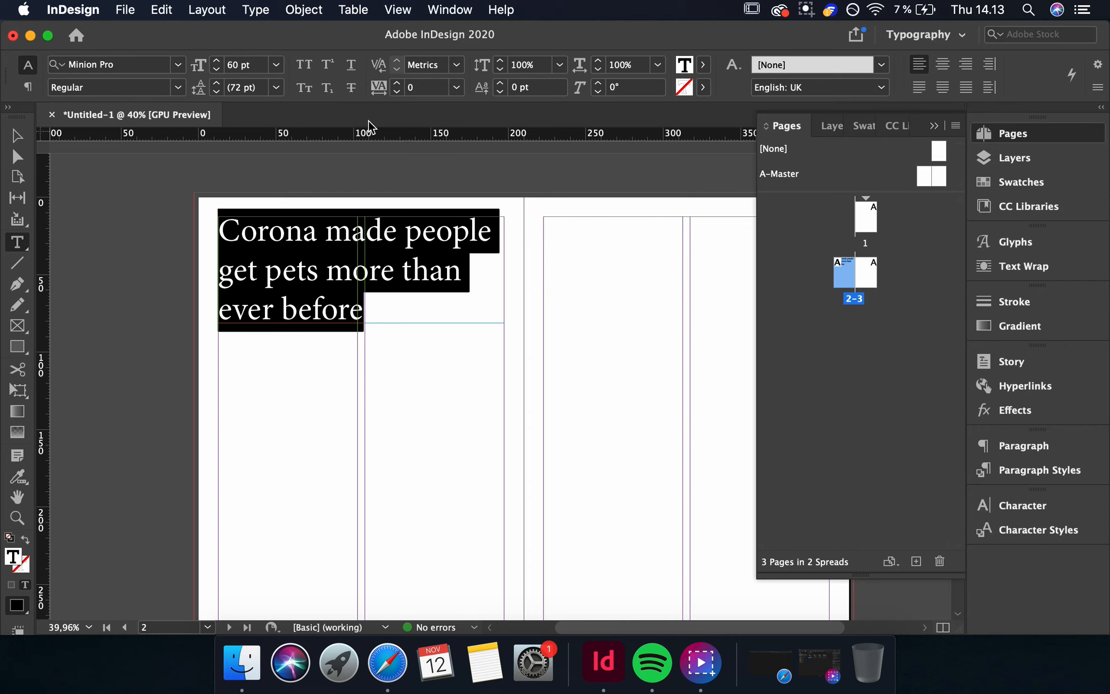
click(277, 64)
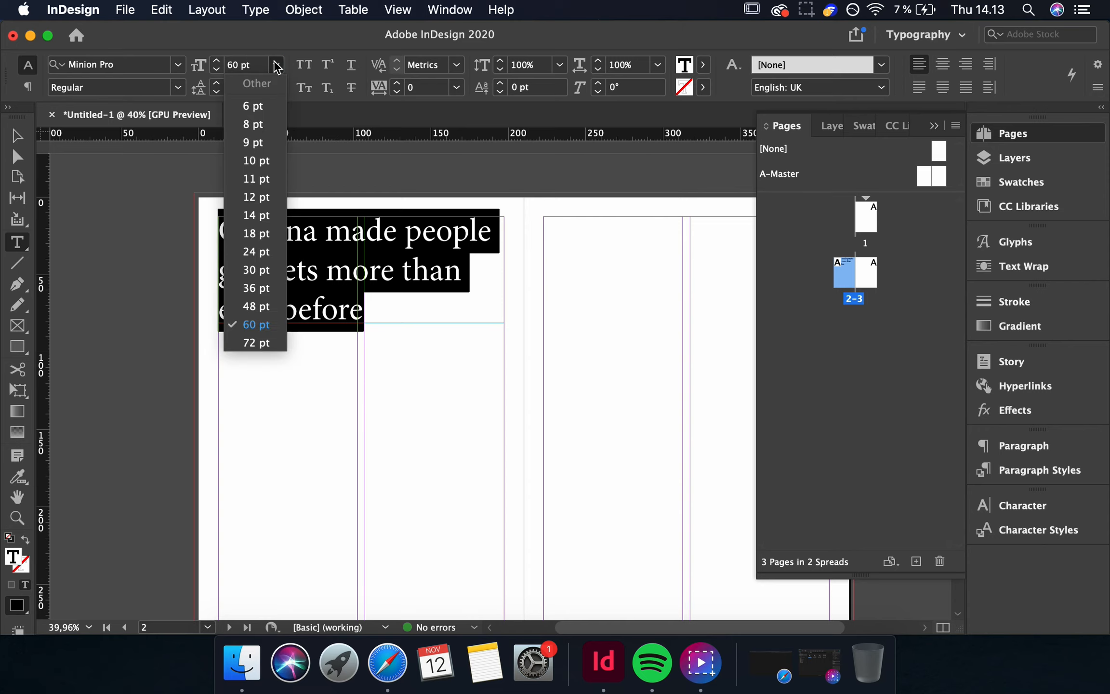
click(257, 308)
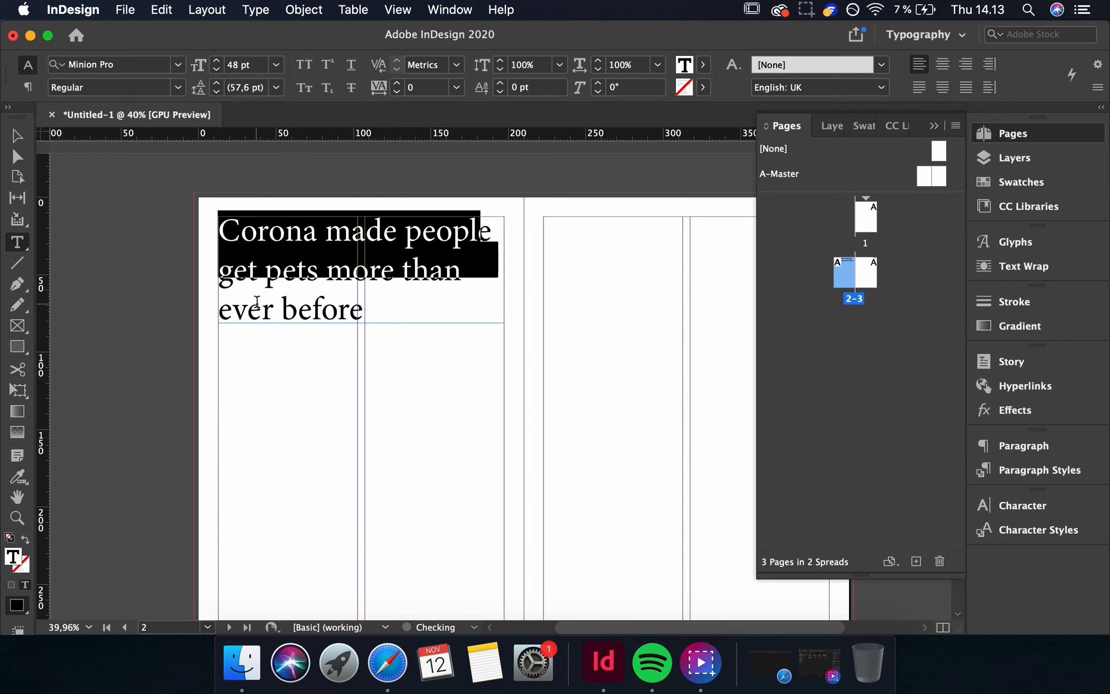
Reselect the headline and browse through fonts, applying Gotham Light to it.
click(387, 270)
drag(503, 269, 150, 225)
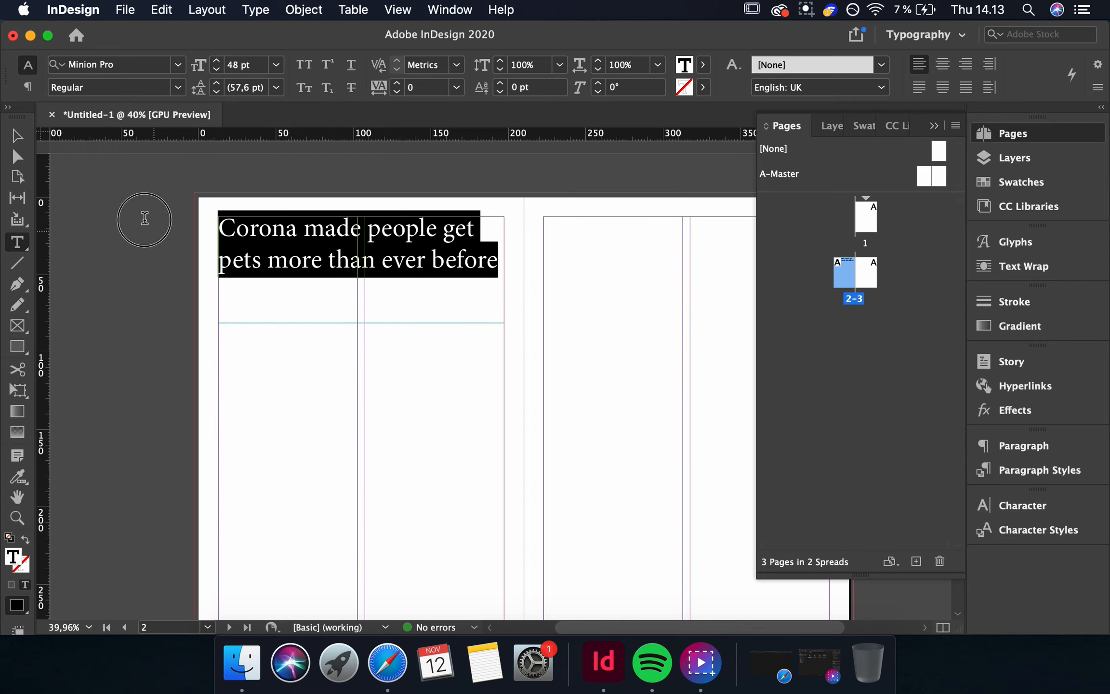
click(182, 84)
click(146, 82)
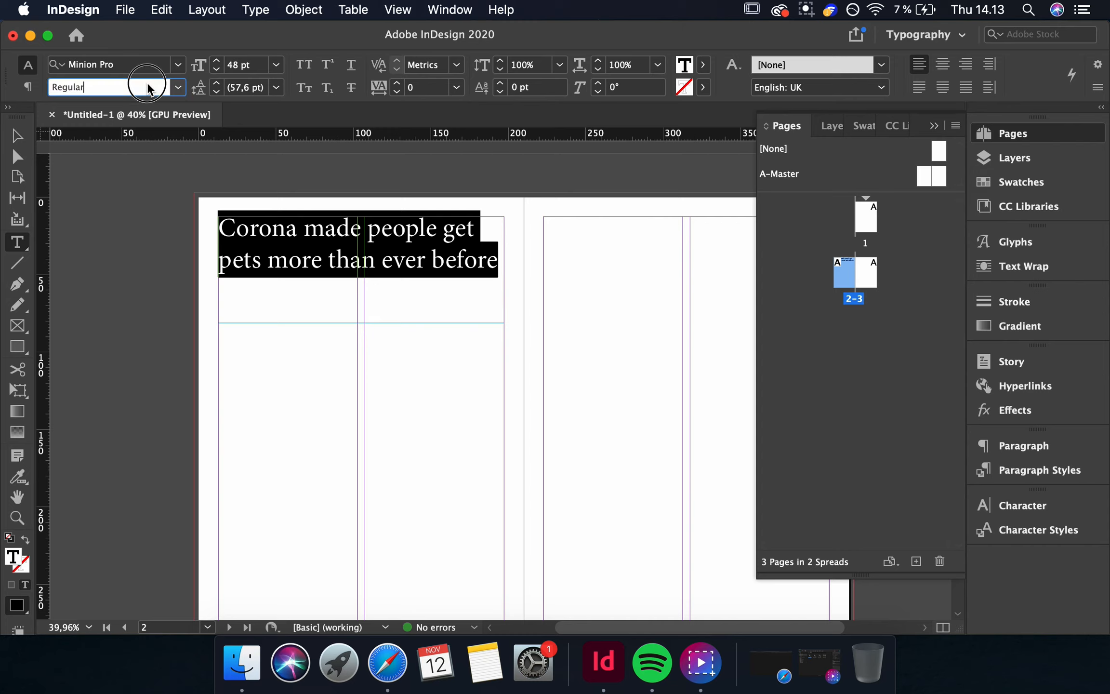
click(161, 68)
key(Down)
key(Down)
key(Down)
key(Down)
key(Down)
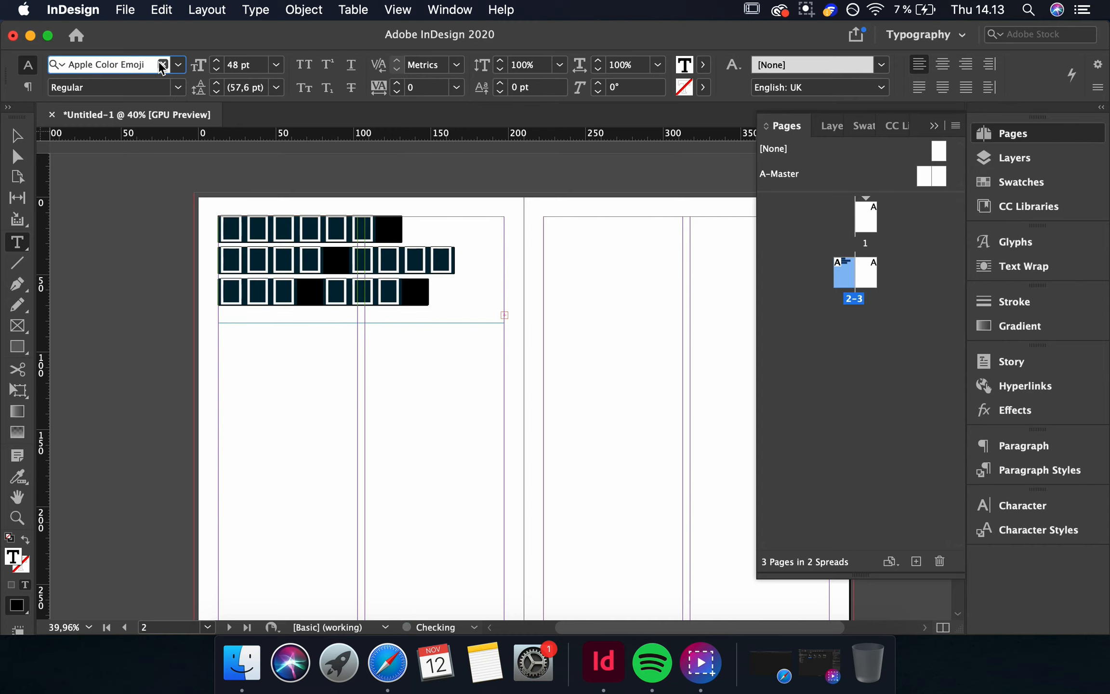
key(Down)
key(Down)
key(Down)
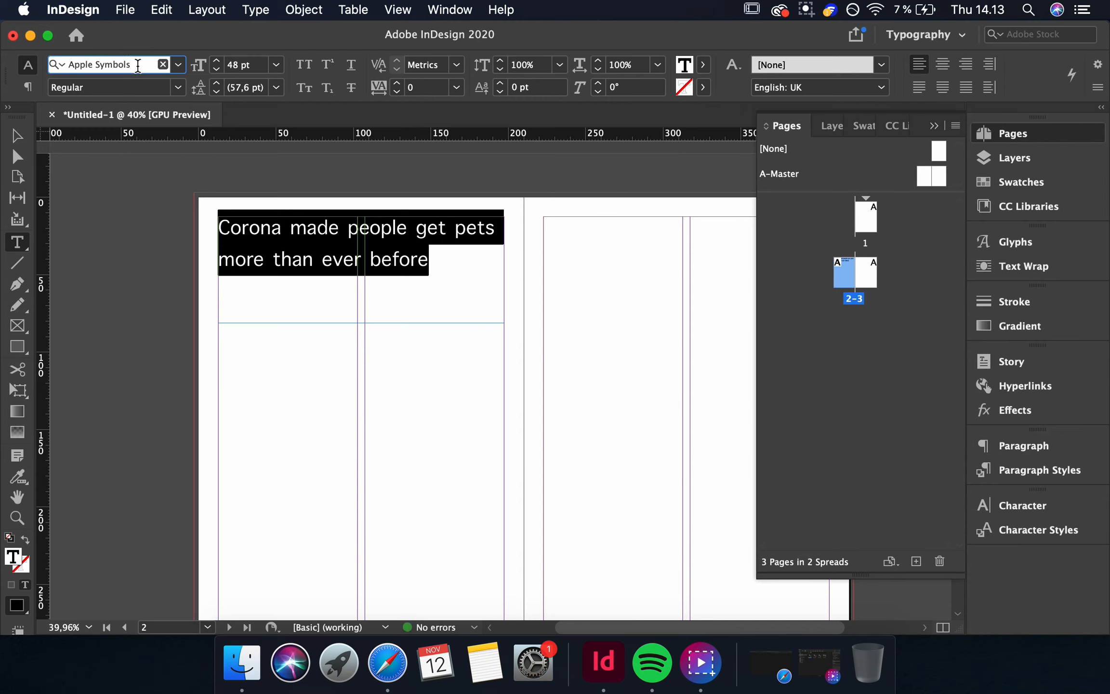
key(Down)
key(Down)
key(Down)
key(Down)
key(Down)
key(Down)
key(Down)
key(Down)
key(Down)
key(Down)
key(Down)
key(Down)
key(Down)
key(Down)
key(Down)
key(Down)
key(Down)
key(Down)
key(Down)
key(Down)
key(Down)
key(Down)
key(Down)
key(Down)
key(Down)
key(Down)
key(Down)
key(Down)
key(Down)
key(Down)
key(Down)
key(Down)
key(Down)
key(Down)
key(Down)
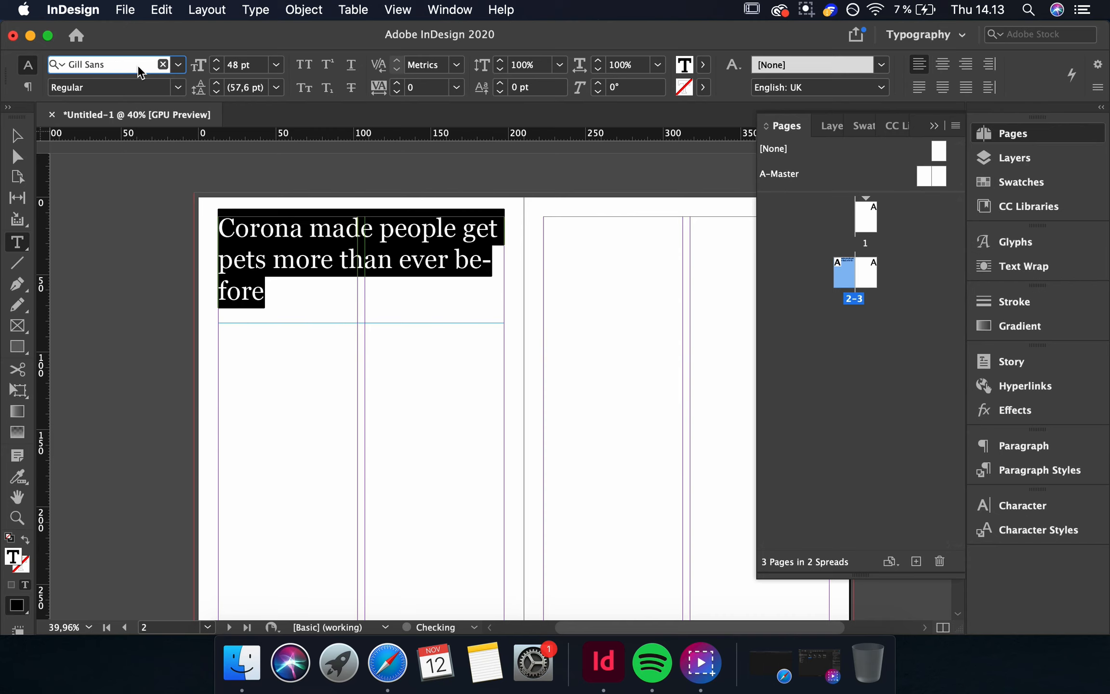
key(Down)
key(Down)
key(Up)
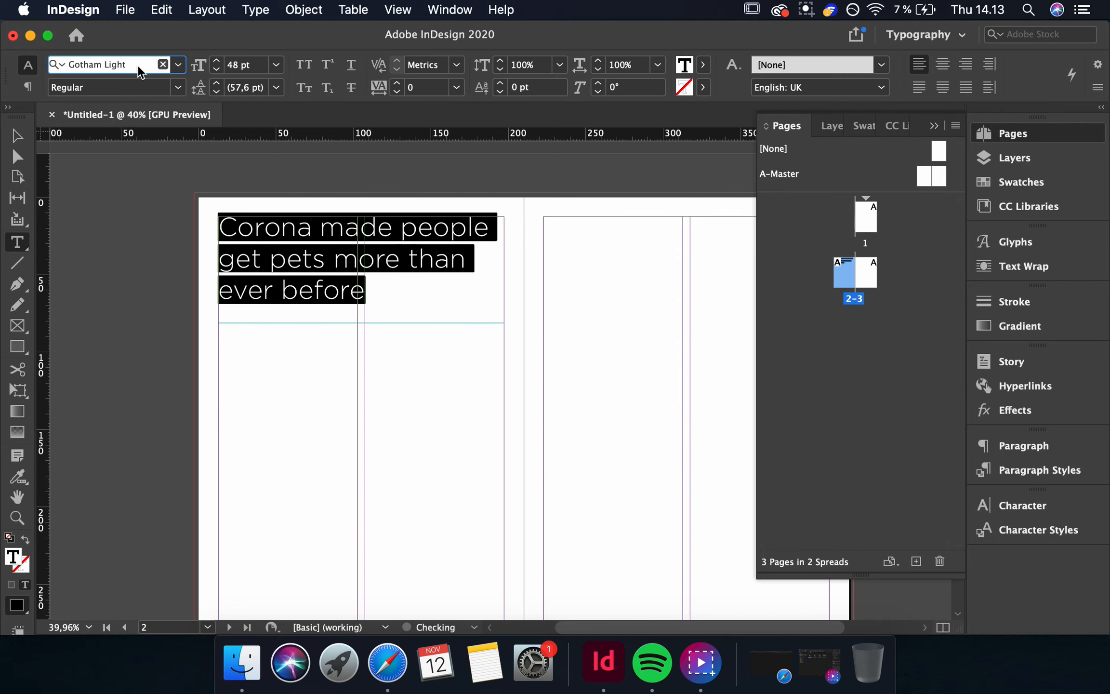
click(405, 283)
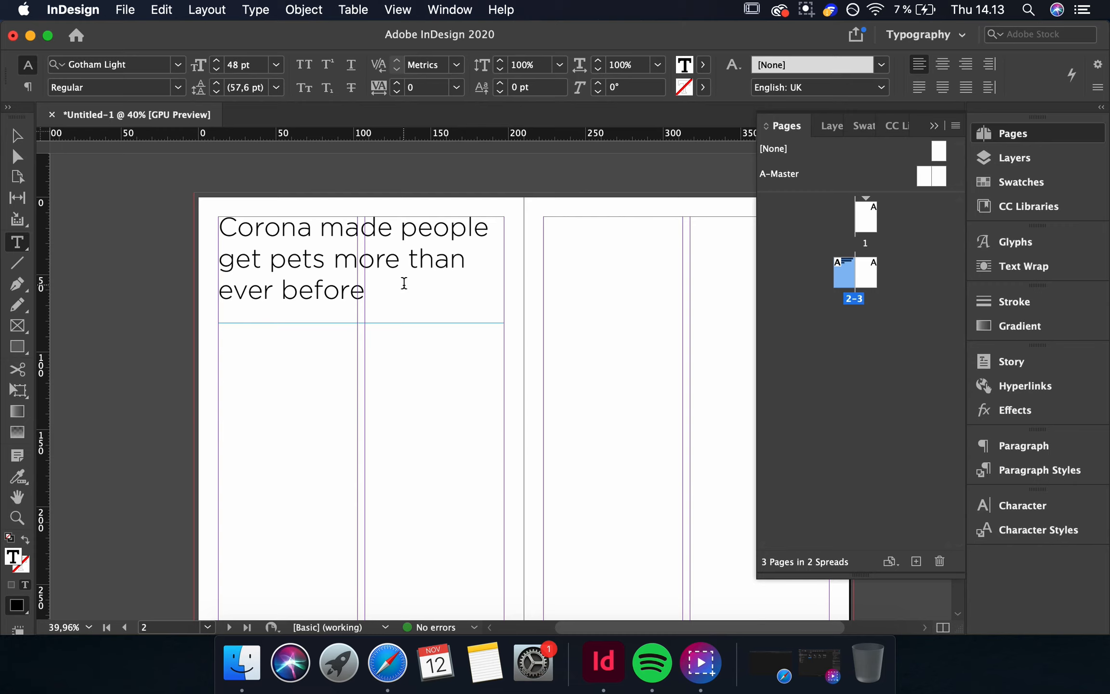
Check which font styles are available for the headline's font.
click(384, 292)
key(super+a)
click(178, 87)
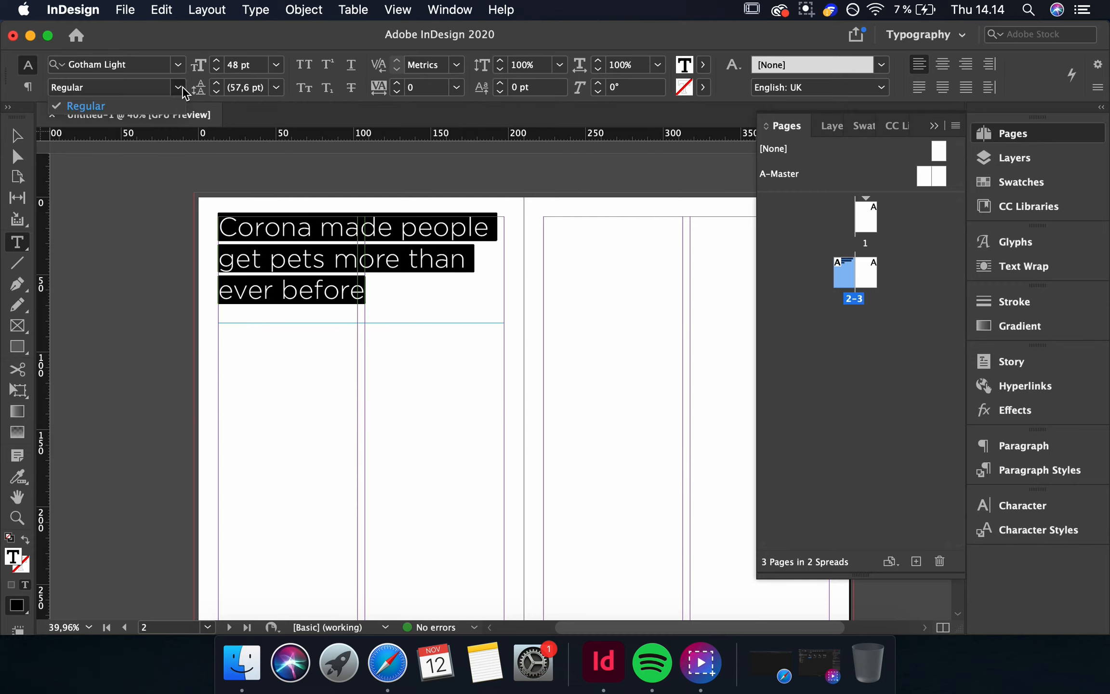
click(183, 88)
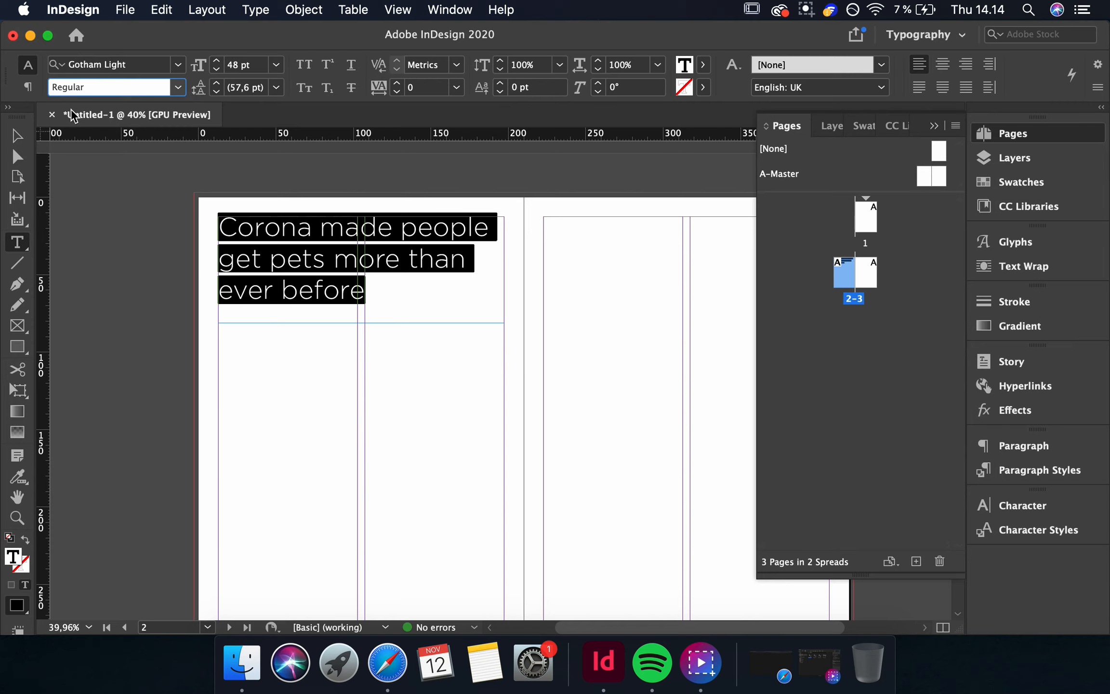
key(Escape)
click(154, 377)
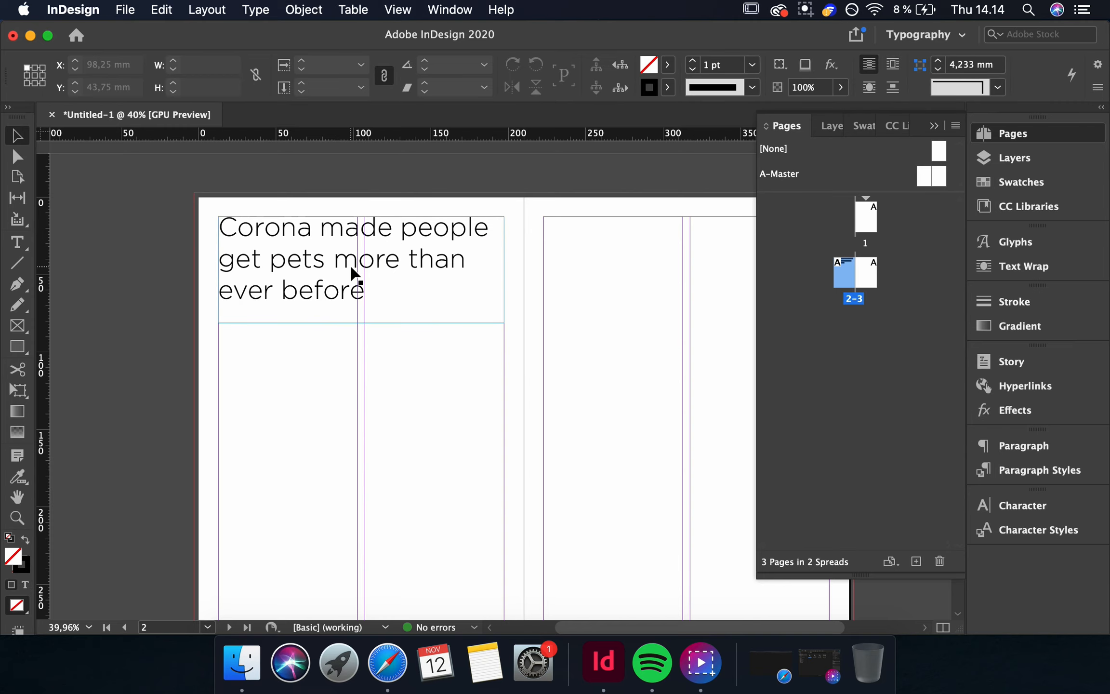
Move the headline text frame lower on the left page, to about 62.5 mm from the top.
drag(354, 279, 354, 352)
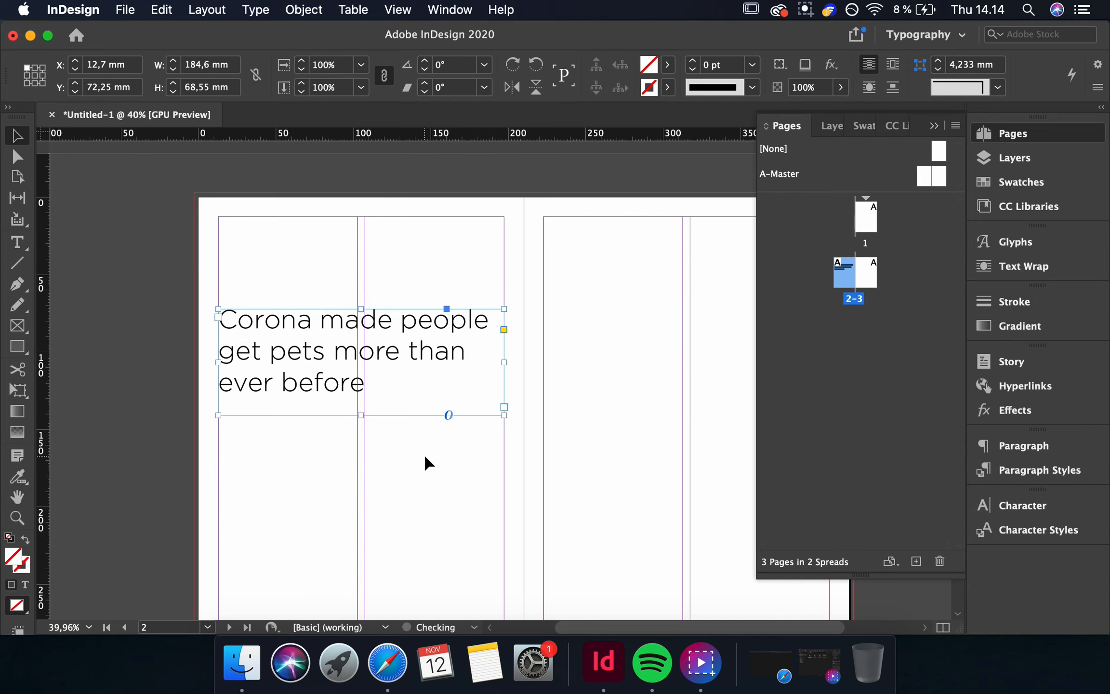
scroll(425, 456, down, 5)
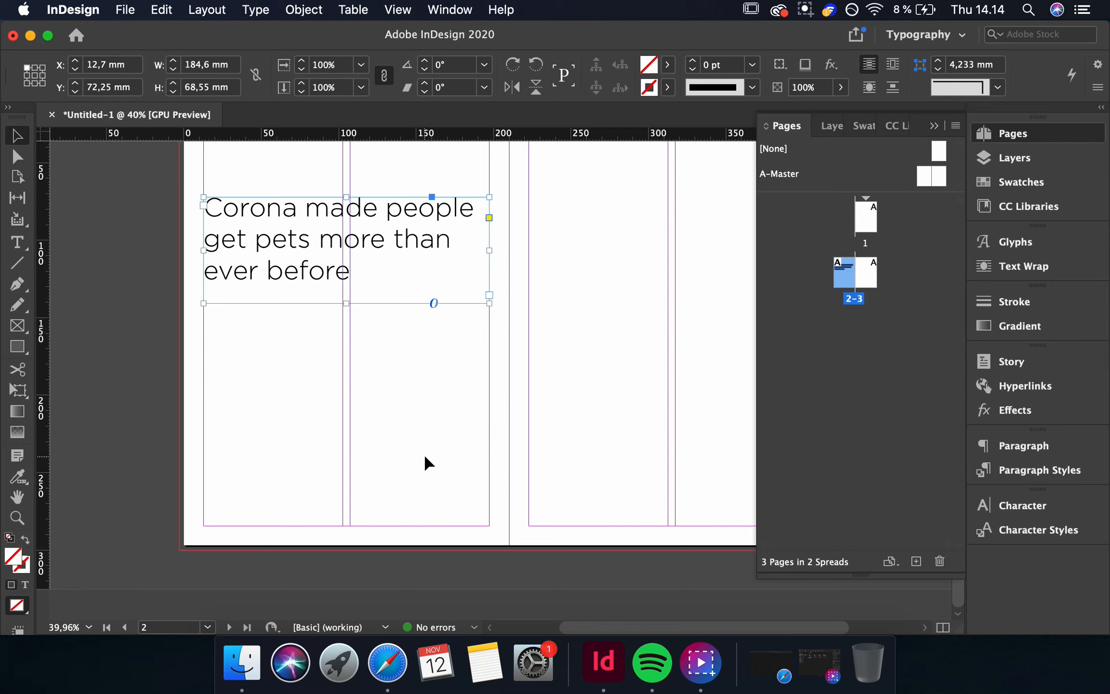
drag(388, 238, 391, 227)
click(287, 337)
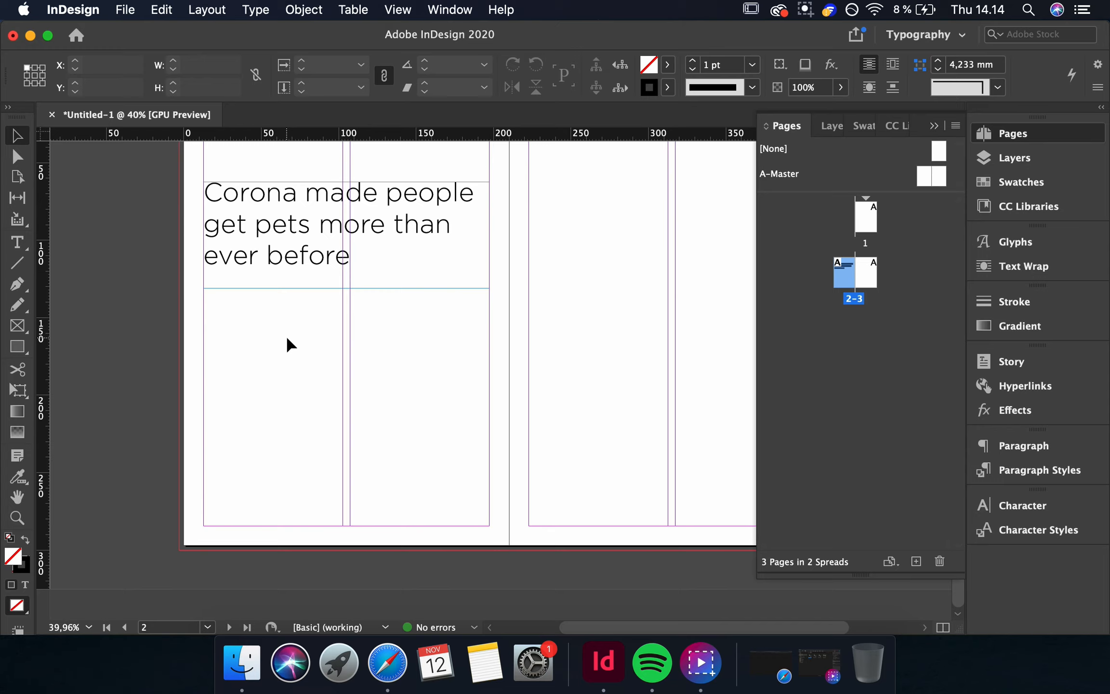
Toggle preview mode to view the headline layout without guides, then return to normal view.
key(w)
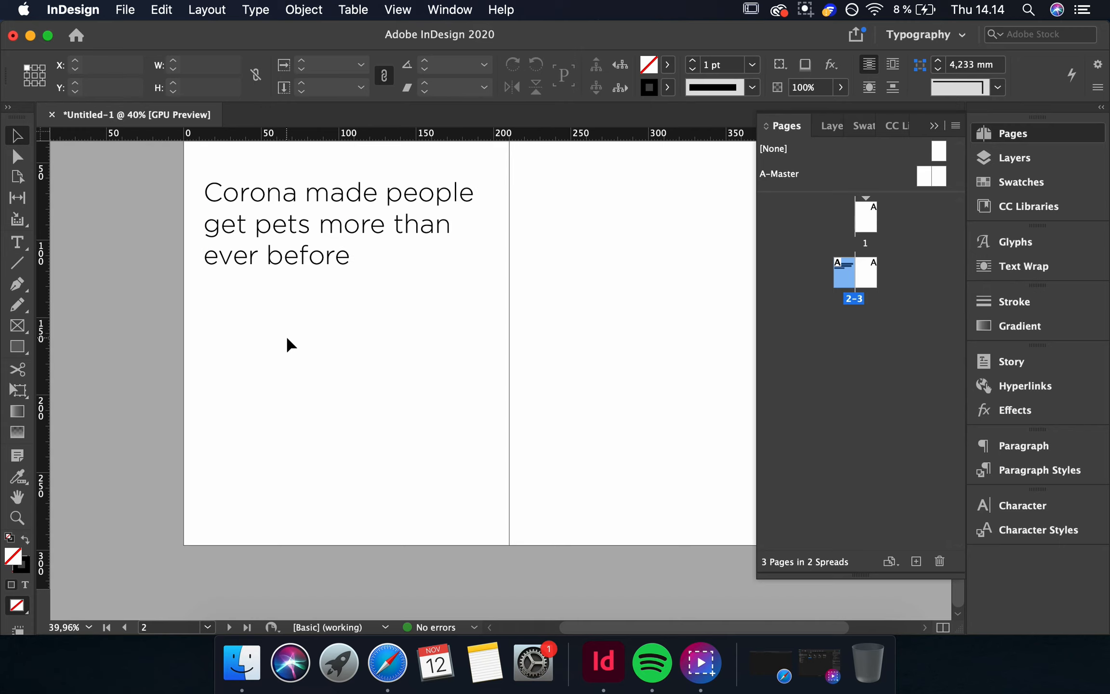
scroll(287, 339, up, 5)
scroll(287, 339, right, 2)
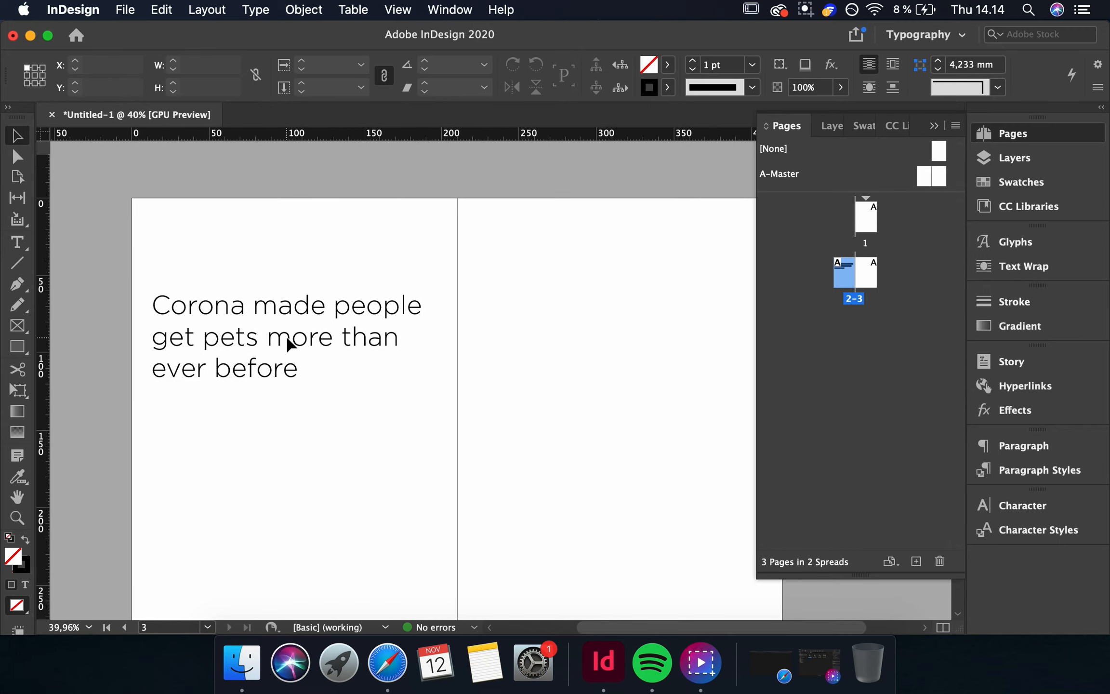
click(289, 344)
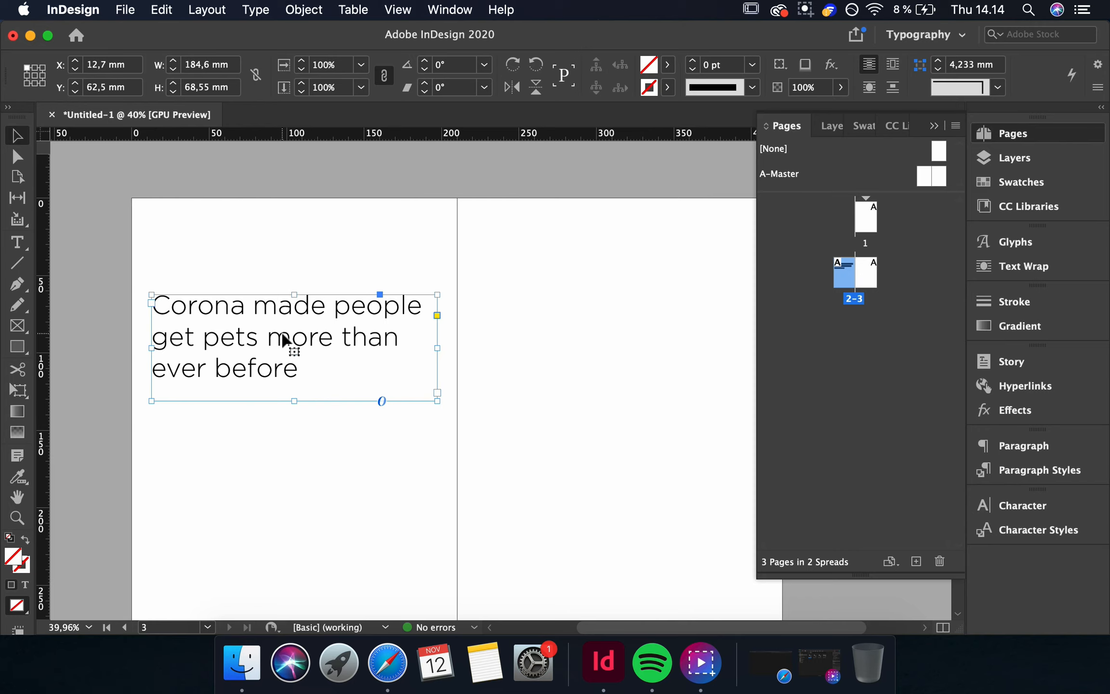
drag(284, 339, 290, 340)
key(super+z)
key(w)
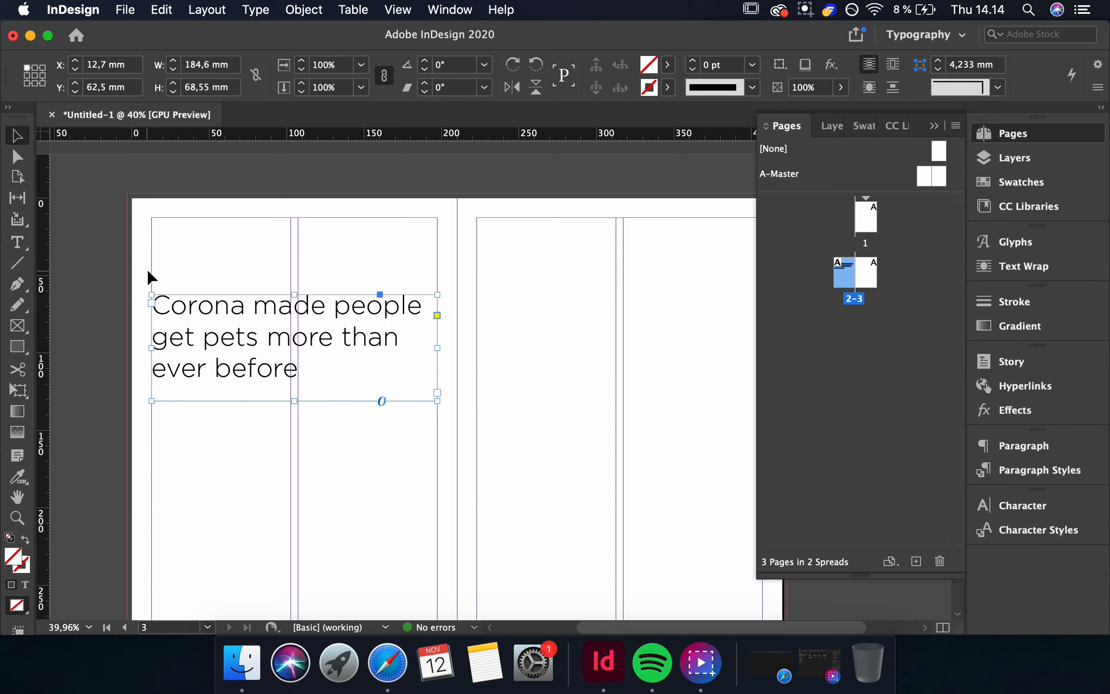
Draw a text frame about 89.8 mm wide and 142.3 mm high in the left column below the headline.
click(354, 506)
scroll(356, 507, down, 2)
scroll(355, 504, down, 1)
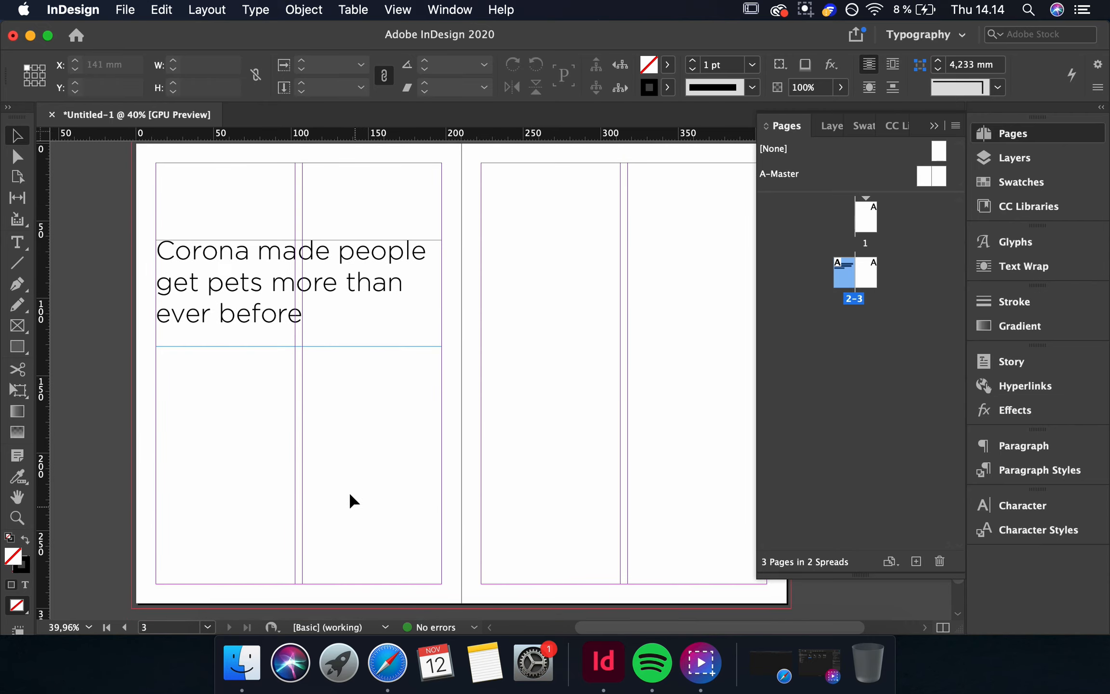
key(t)
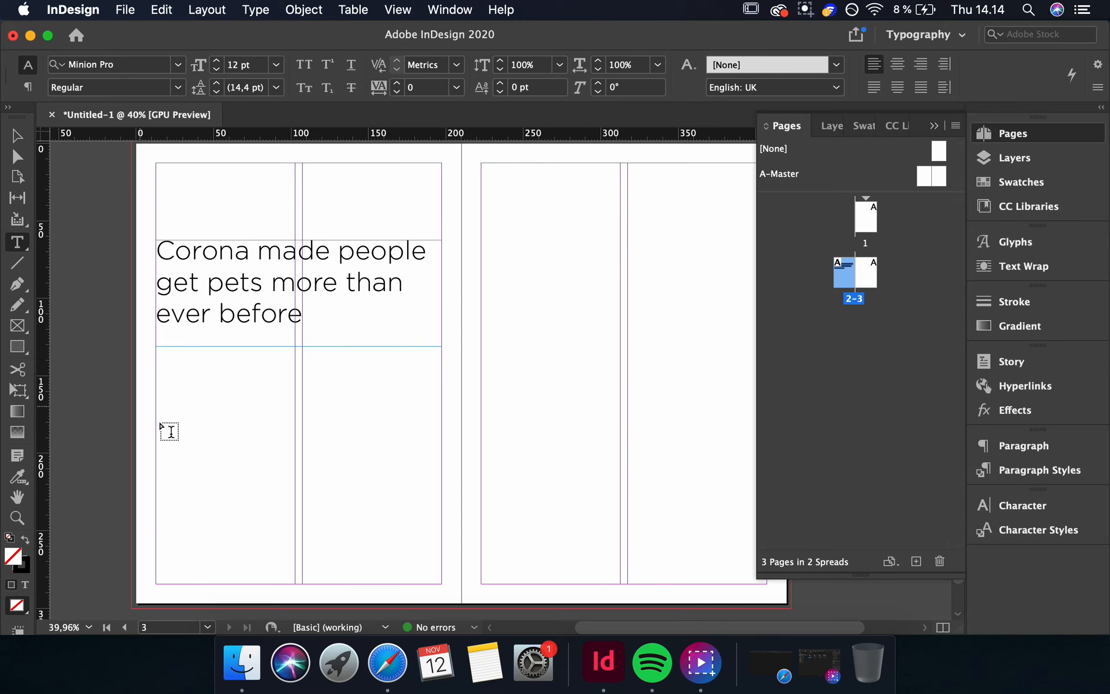
drag(157, 365, 294, 583)
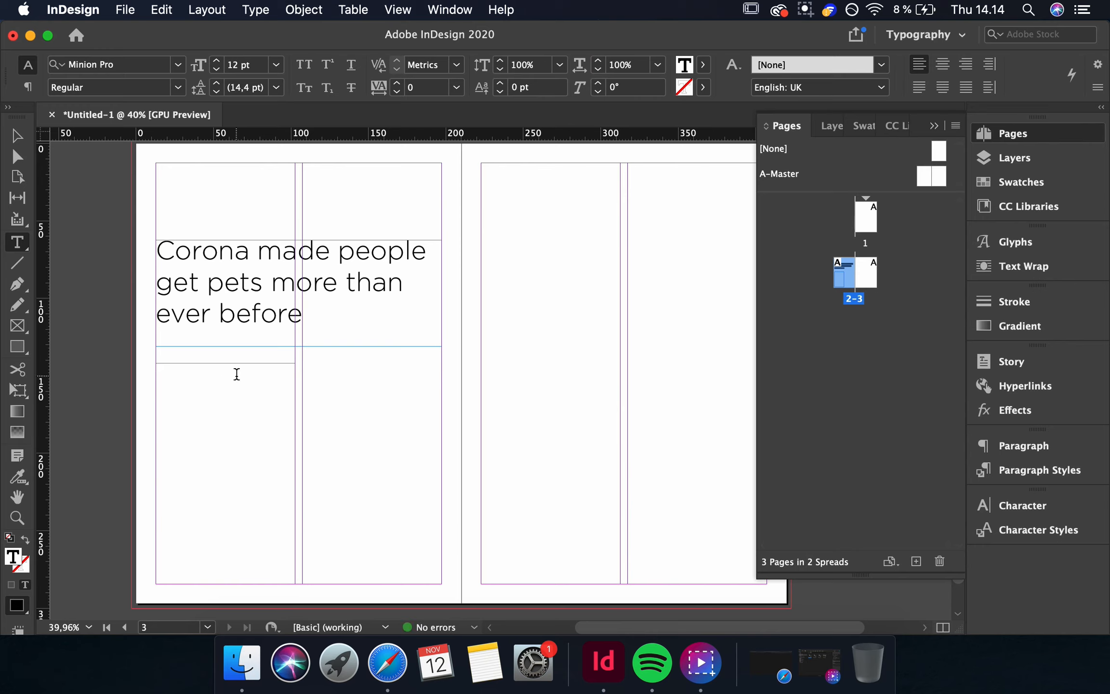
click(17, 136)
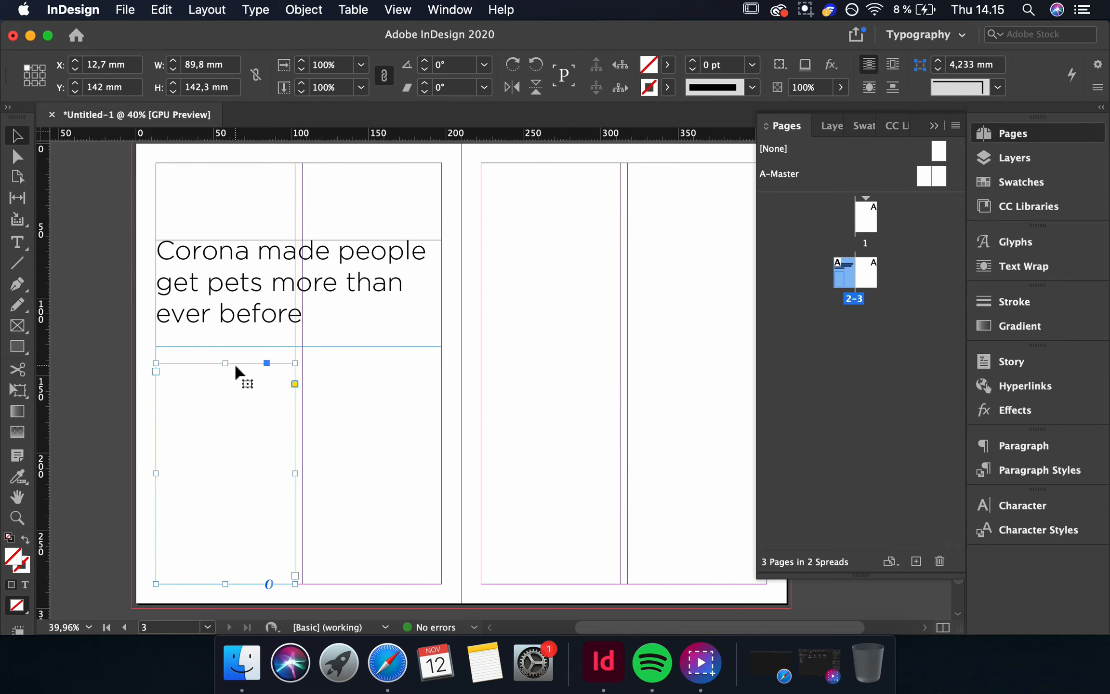
drag(235, 366, 384, 366)
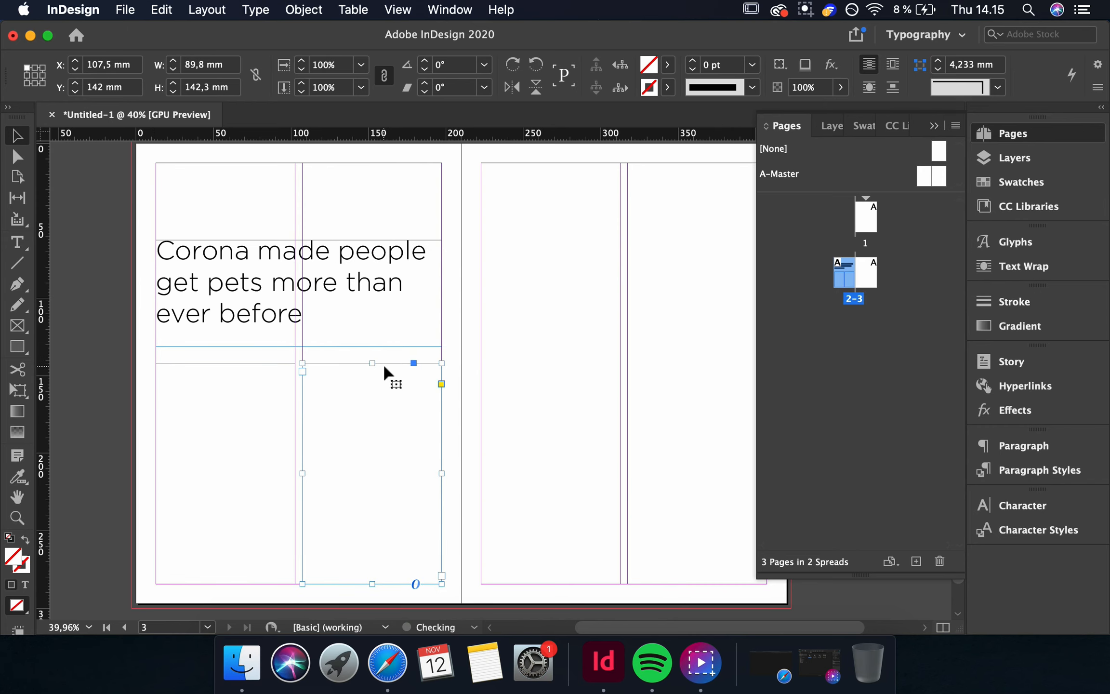
scroll(384, 366, right, 3)
drag(336, 381, 508, 179)
drag(486, 391, 486, 595)
drag(423, 428, 559, 431)
scroll(378, 458, up, 1)
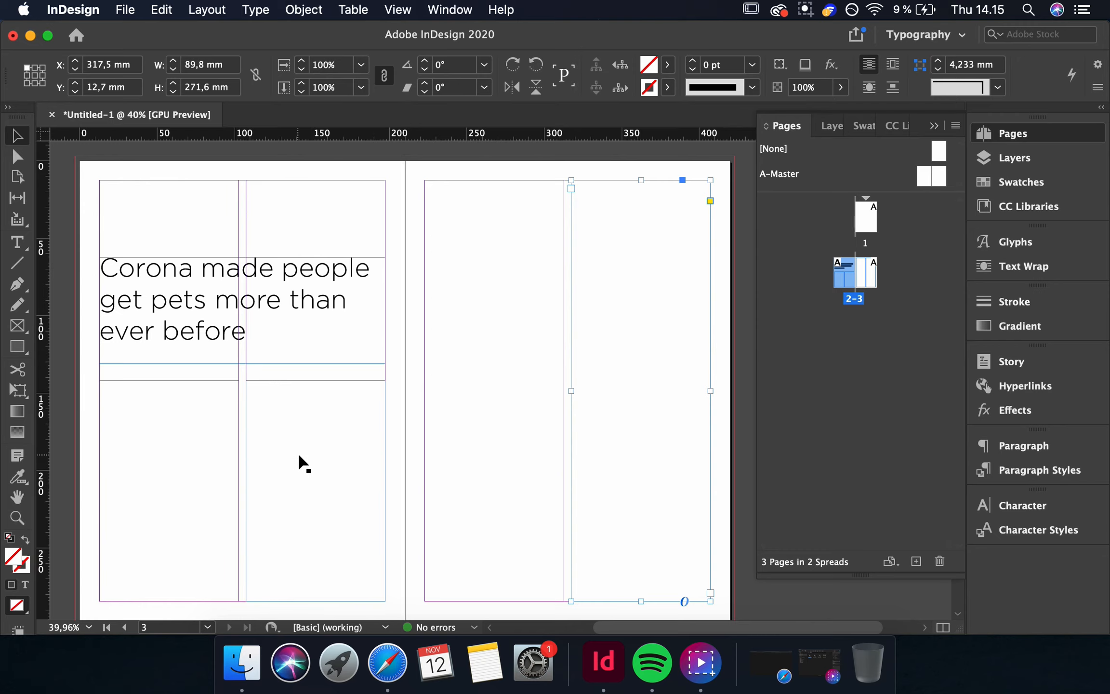
scroll(264, 451, down, 2)
click(181, 409)
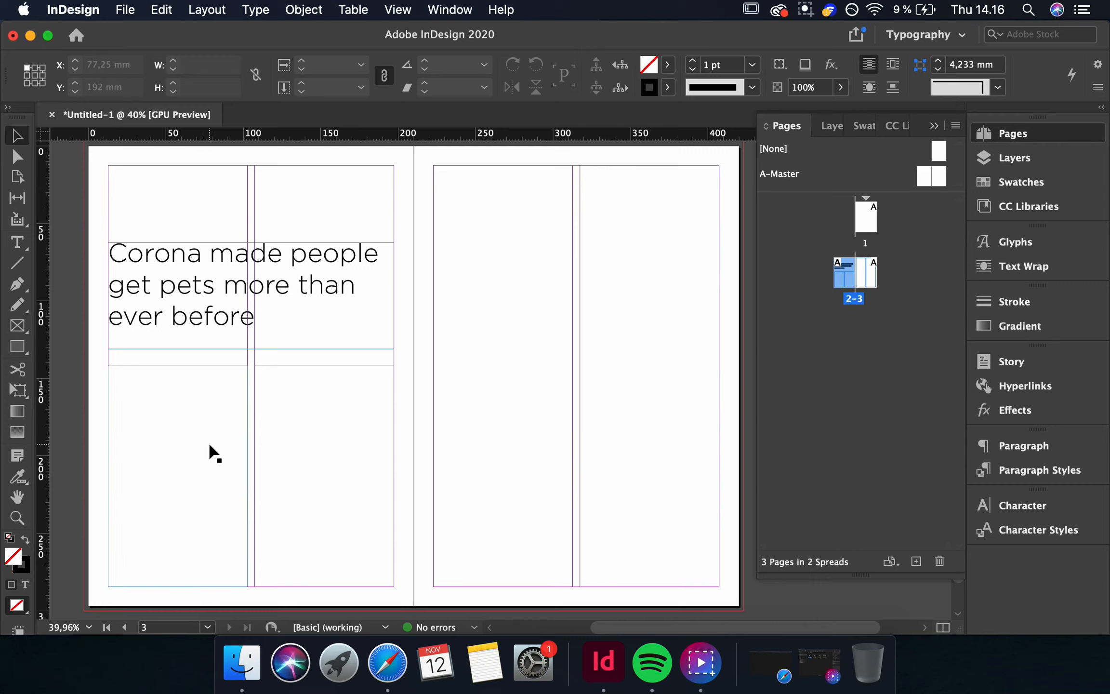
Fill the left-column text frame with placeholder text.
click(170, 367)
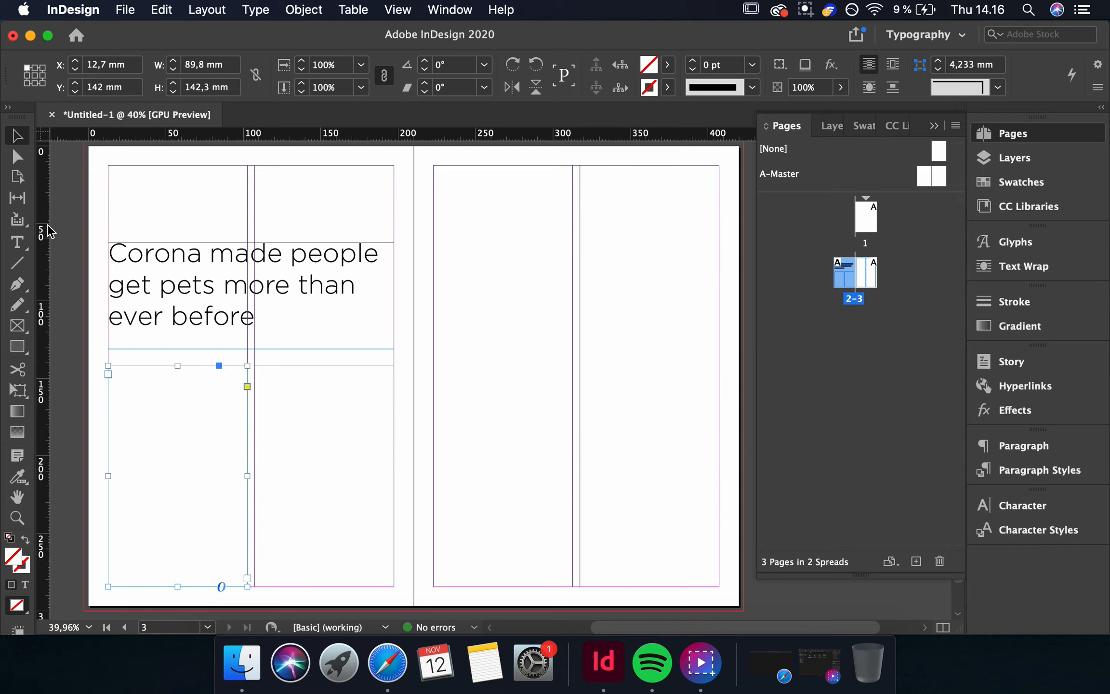
click(18, 248)
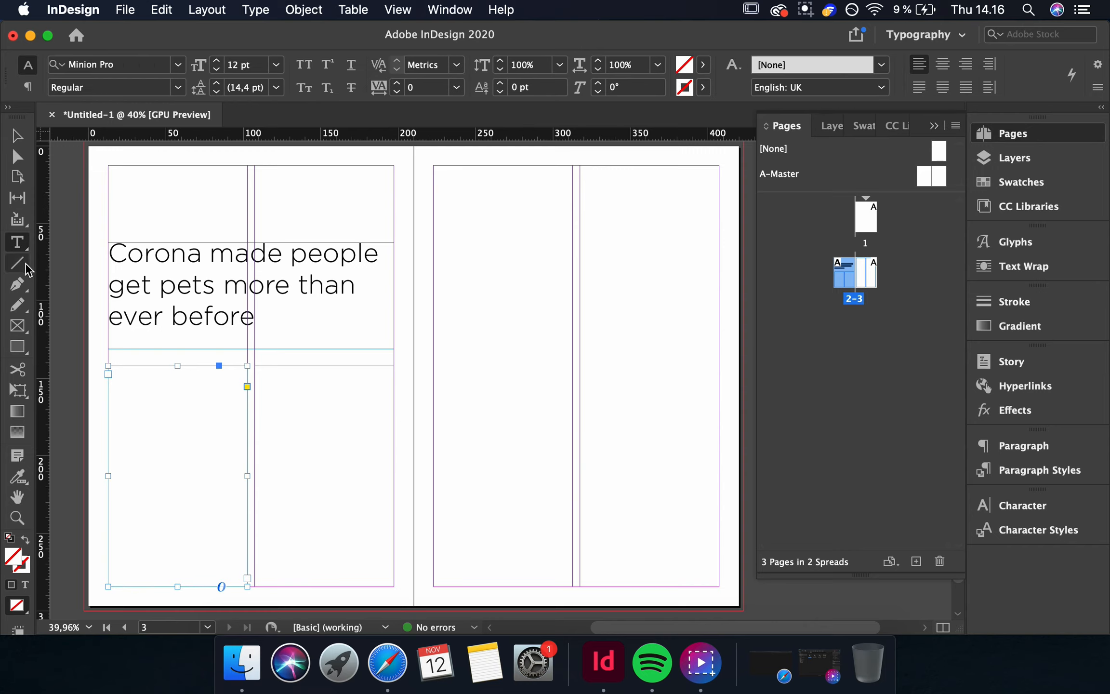
click(145, 392)
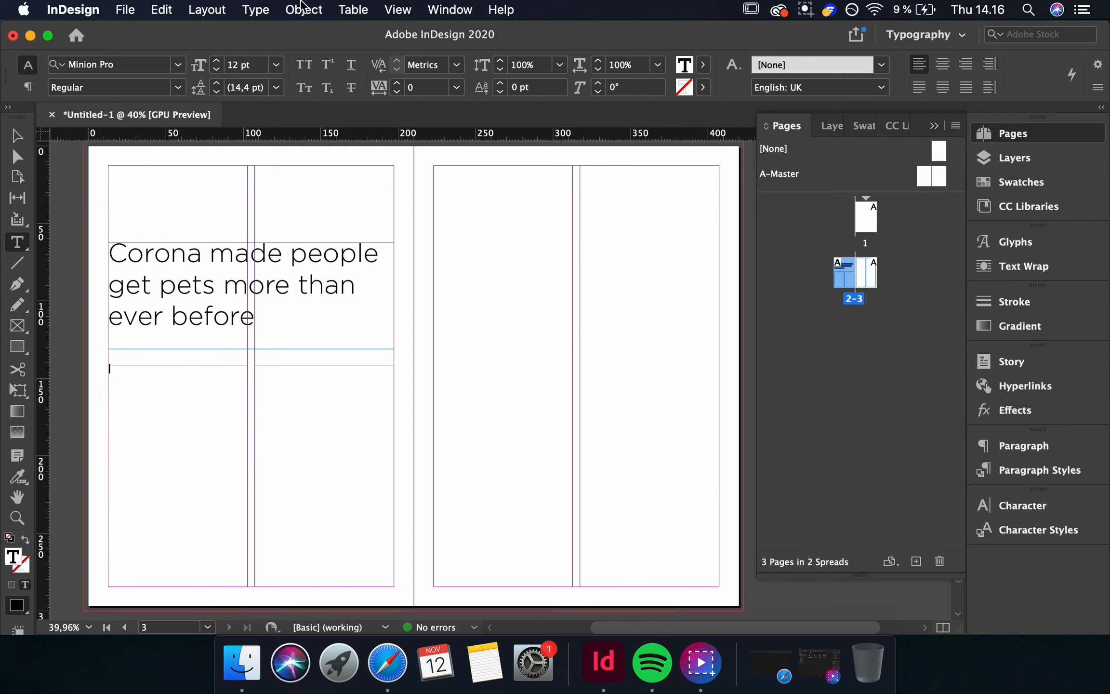
click(255, 11)
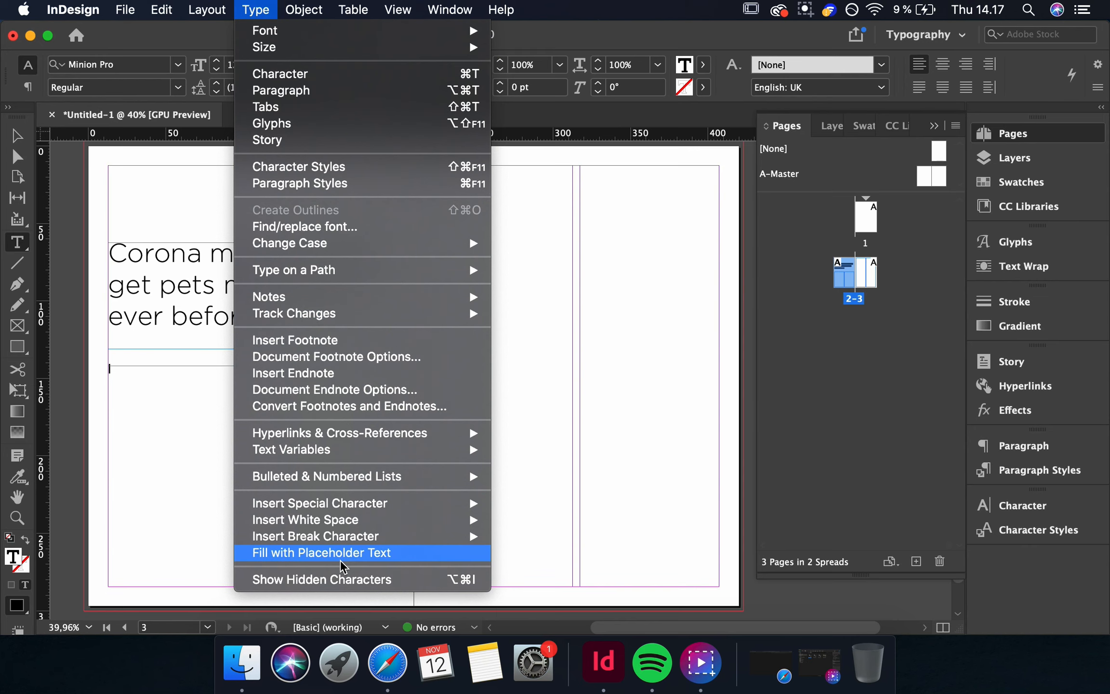
click(322, 552)
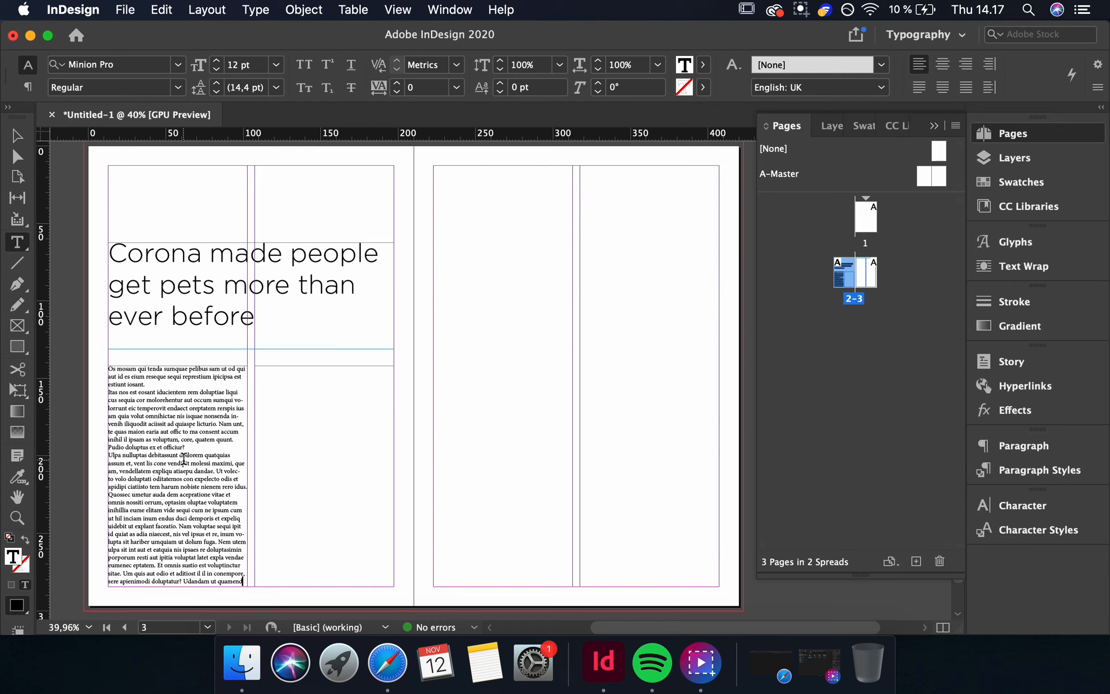
click(16, 136)
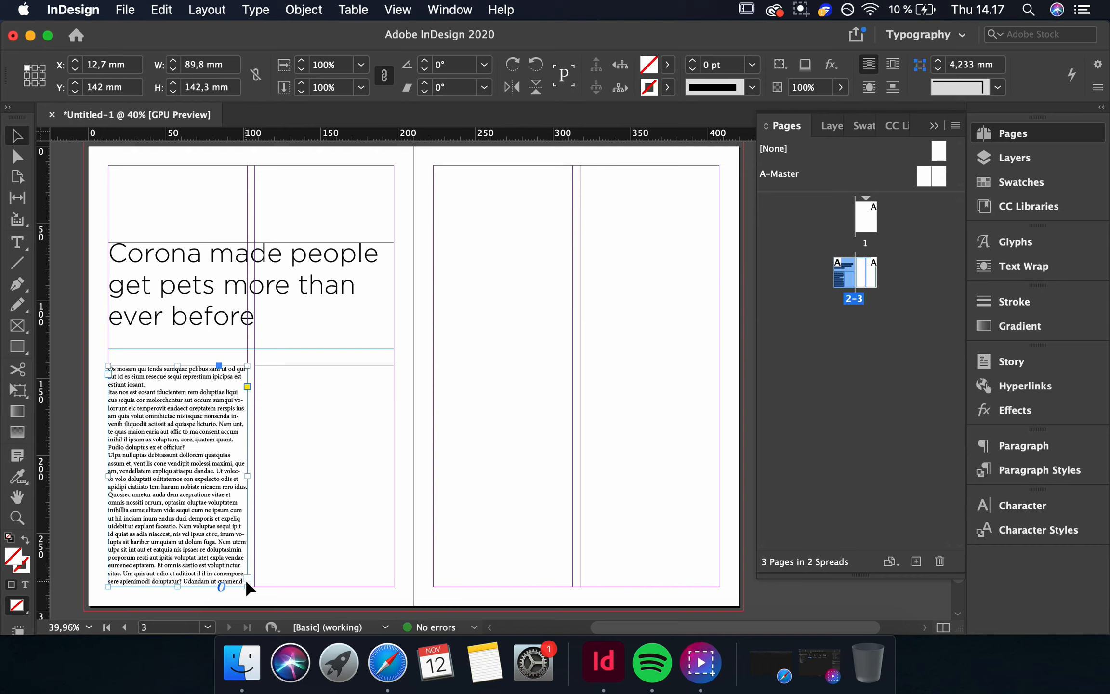
Fill the linked text frames in the second column and on the right page with placeholder text.
click(312, 373)
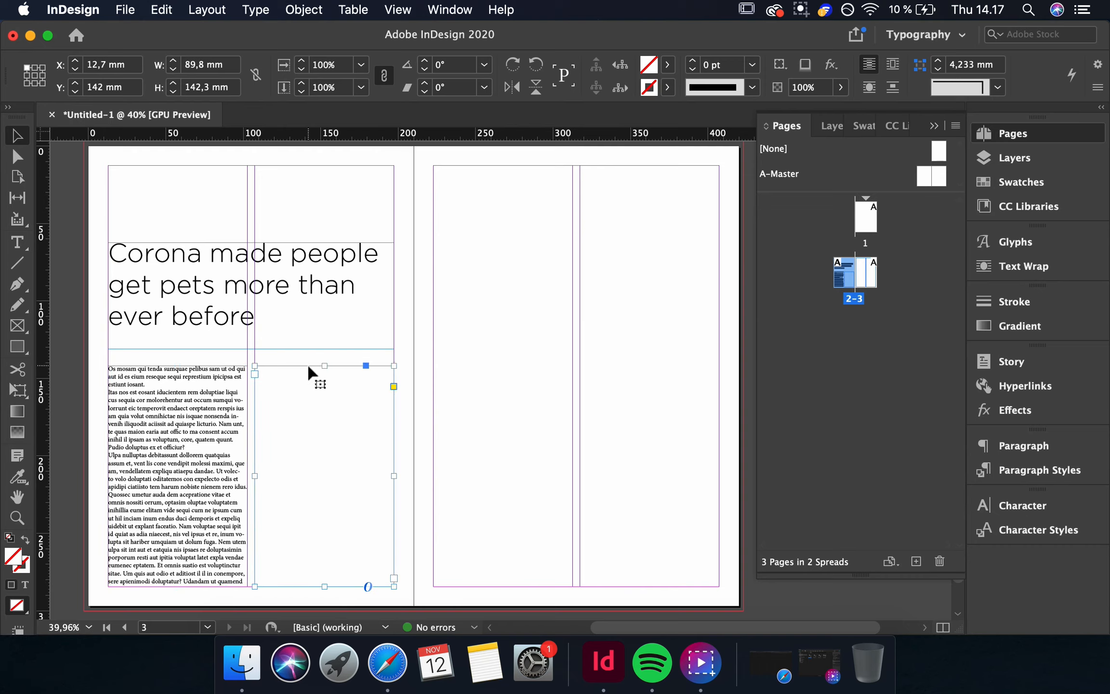
shift+click(432, 480)
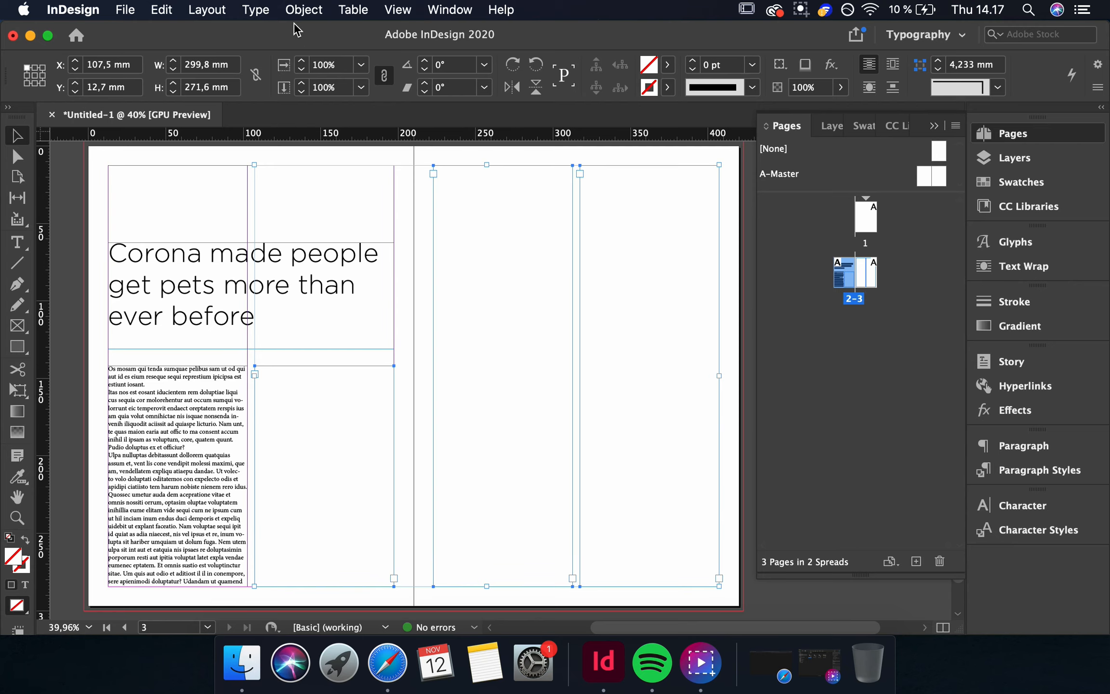
click(353, 10)
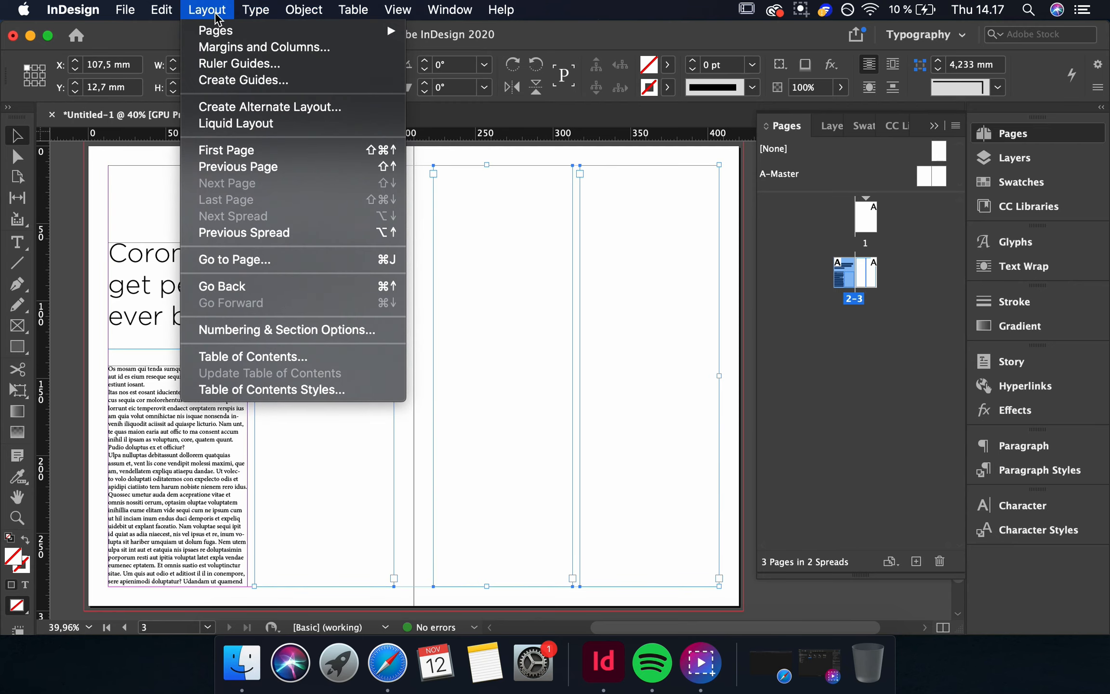
double_click(374, 552)
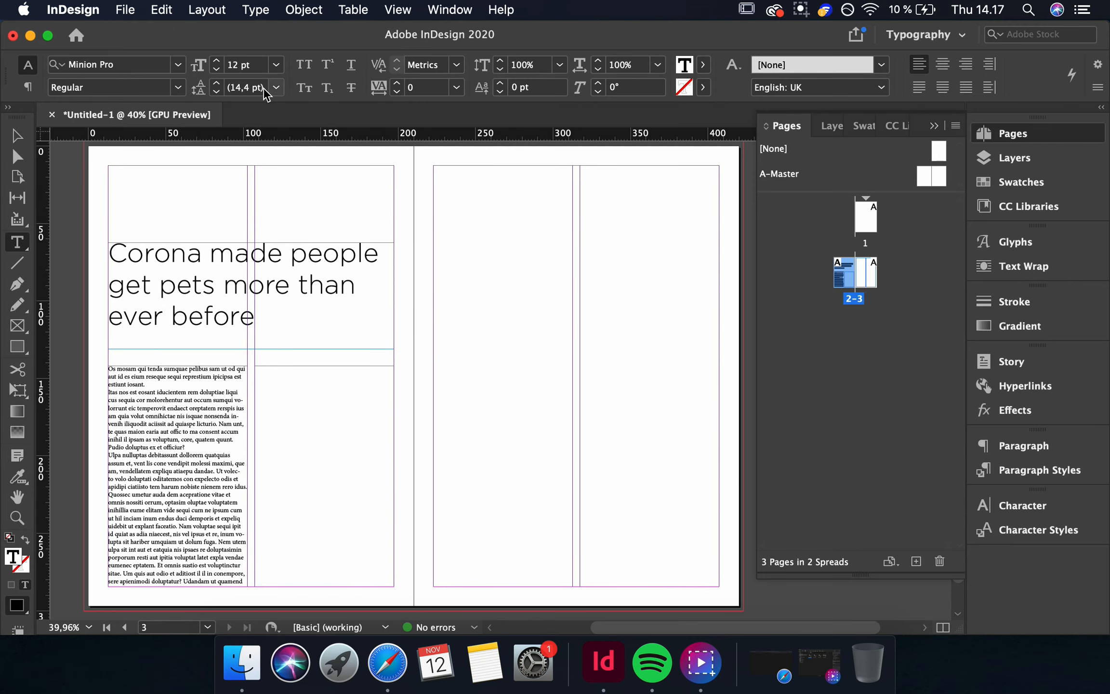
click(255, 9)
mouse_move(355, 508)
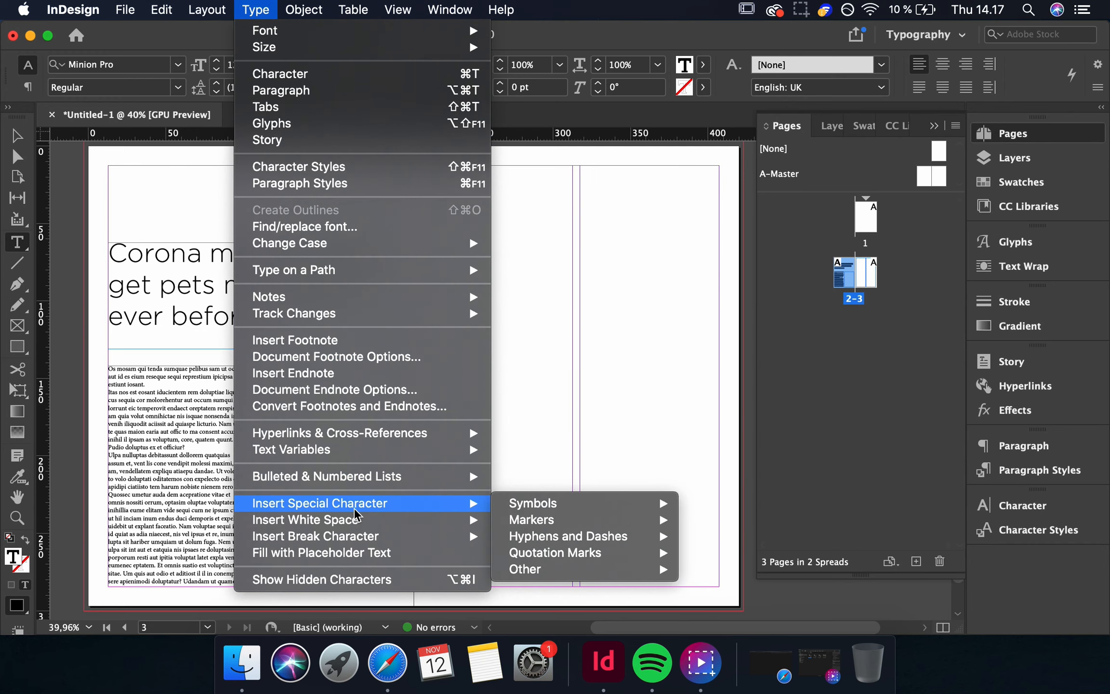
click(441, 554)
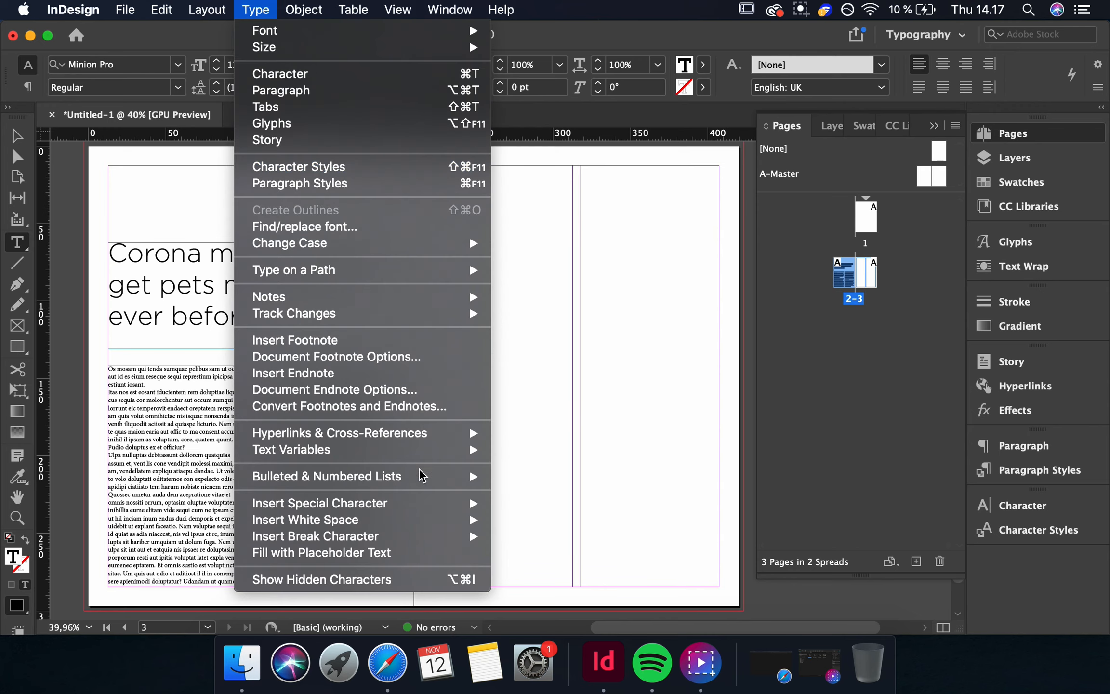
click(441, 553)
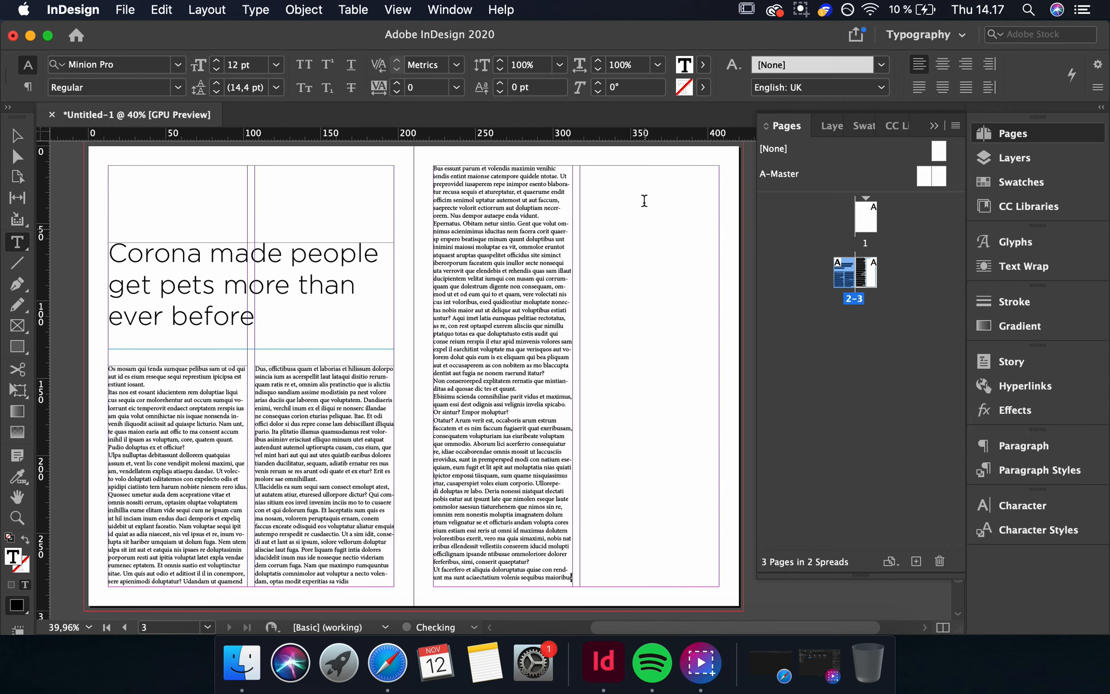
click(217, 11)
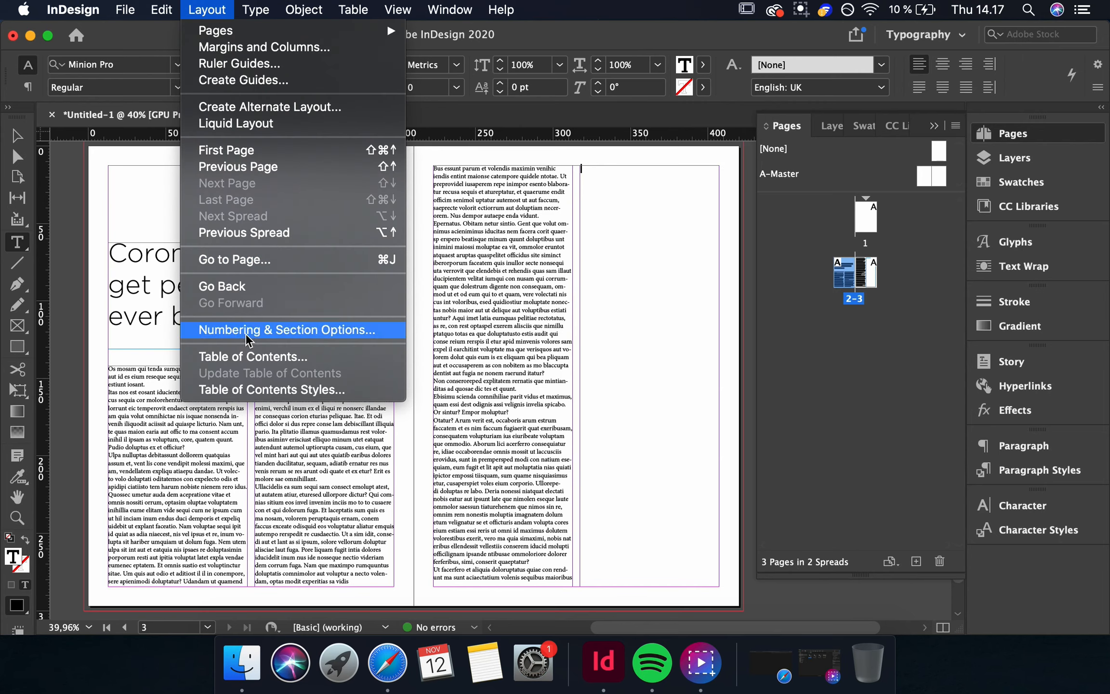
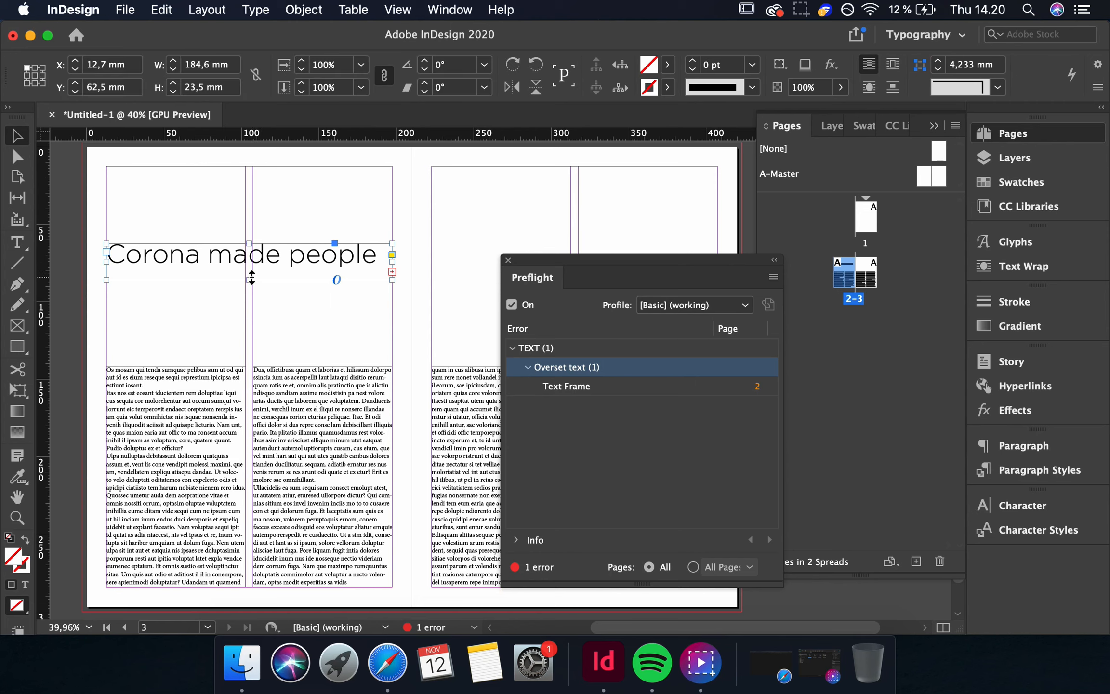
Stretch the headline frame down to about 67.5 mm high so the full three-line headline shows, and close the Preflight panel.
drag(252, 278, 252, 322)
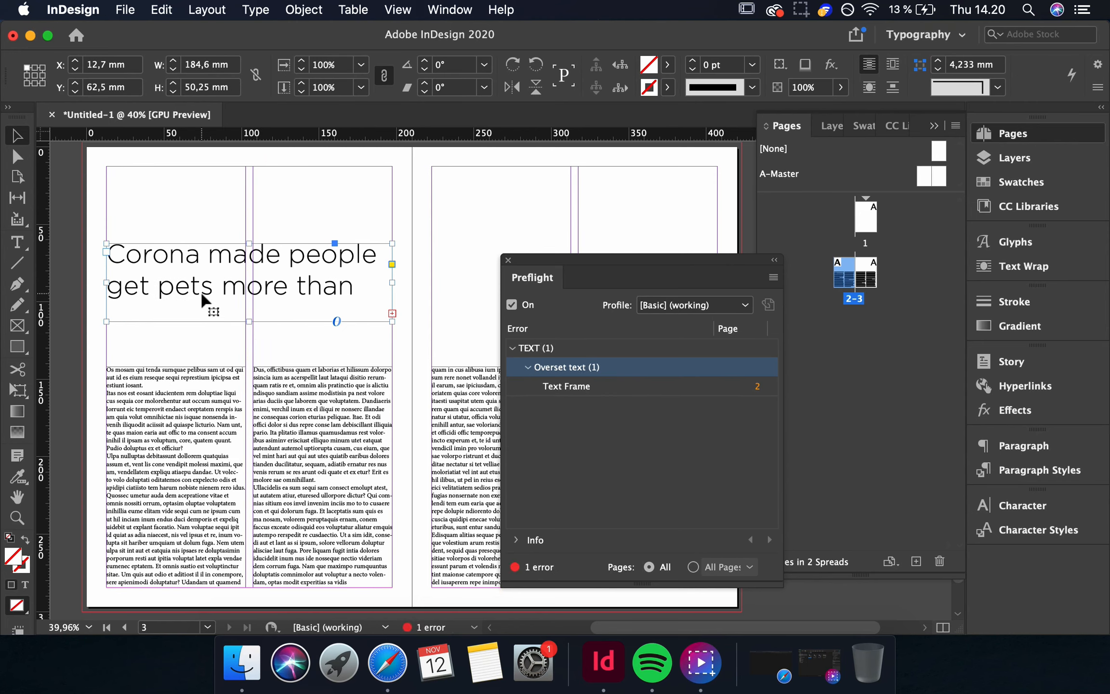
drag(240, 321, 249, 348)
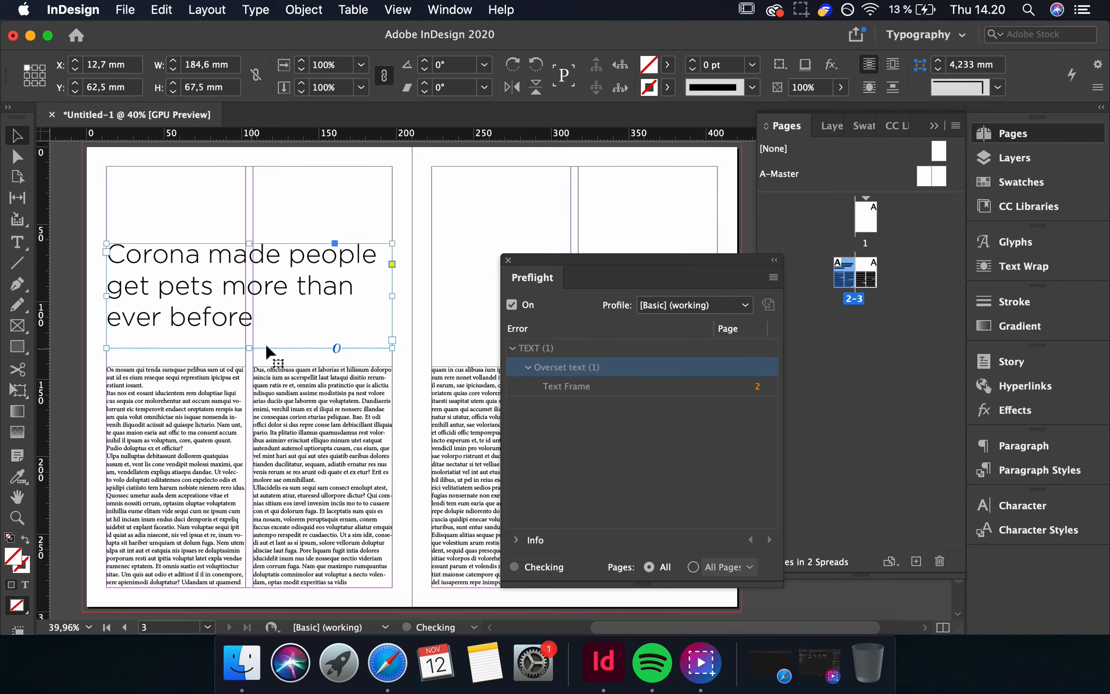
click(509, 260)
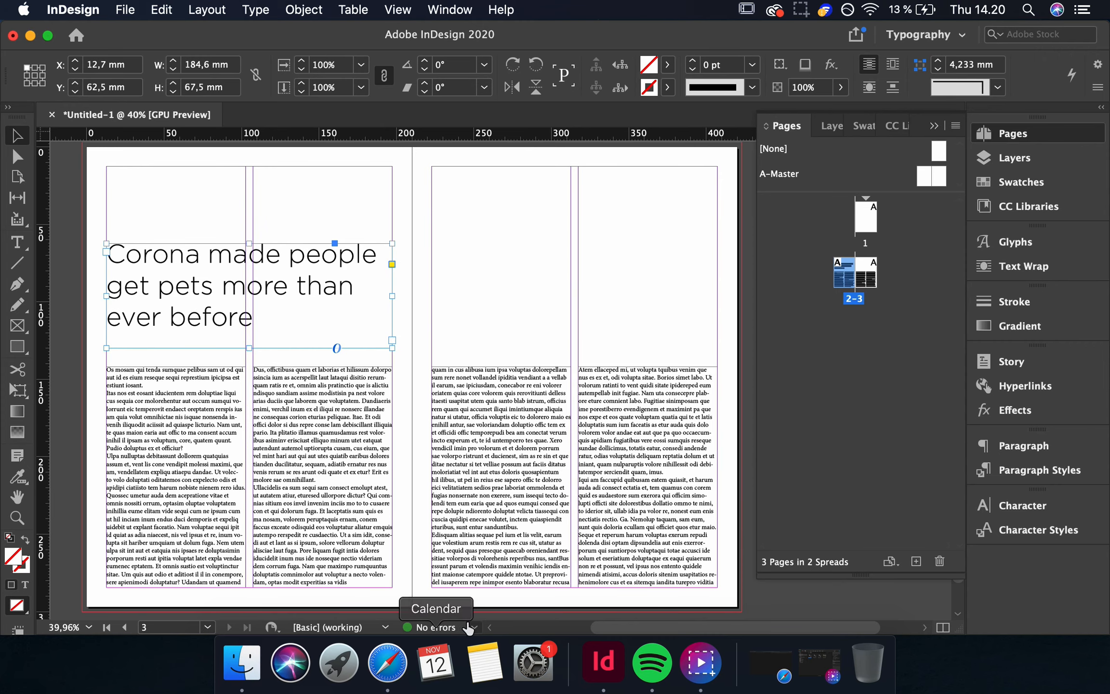
Draw a rectangle frame about 213 mm wide and 133 mm high across the top of the right page, aligned to the page edge.
scroll(515, 410, right, 3)
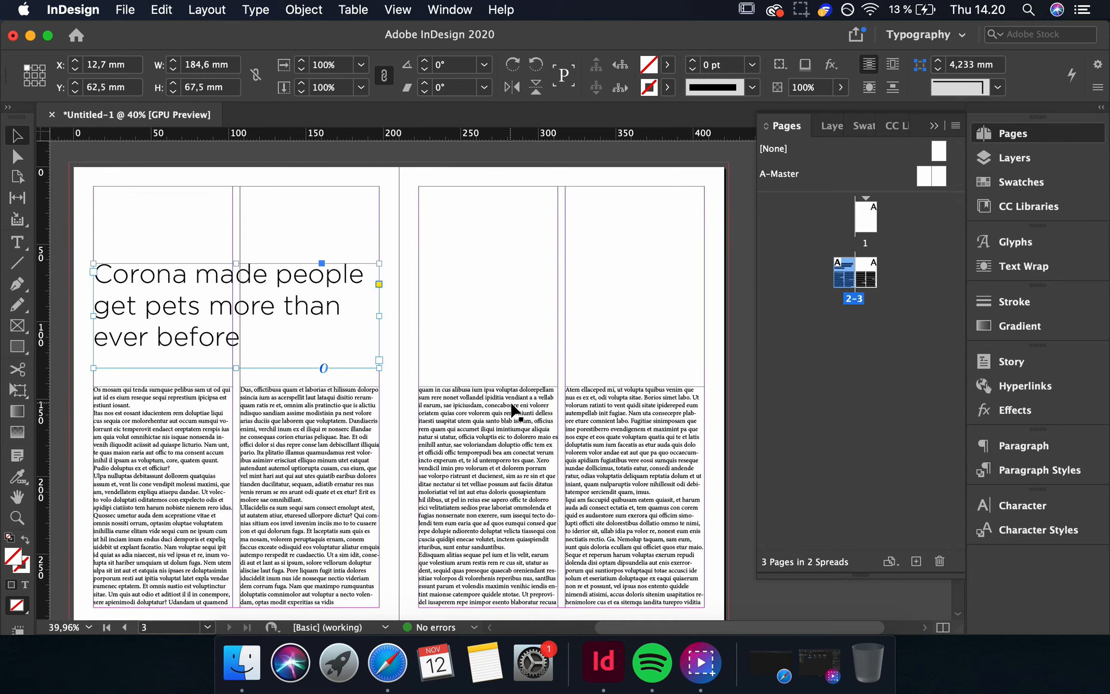
scroll(496, 431, up, 1)
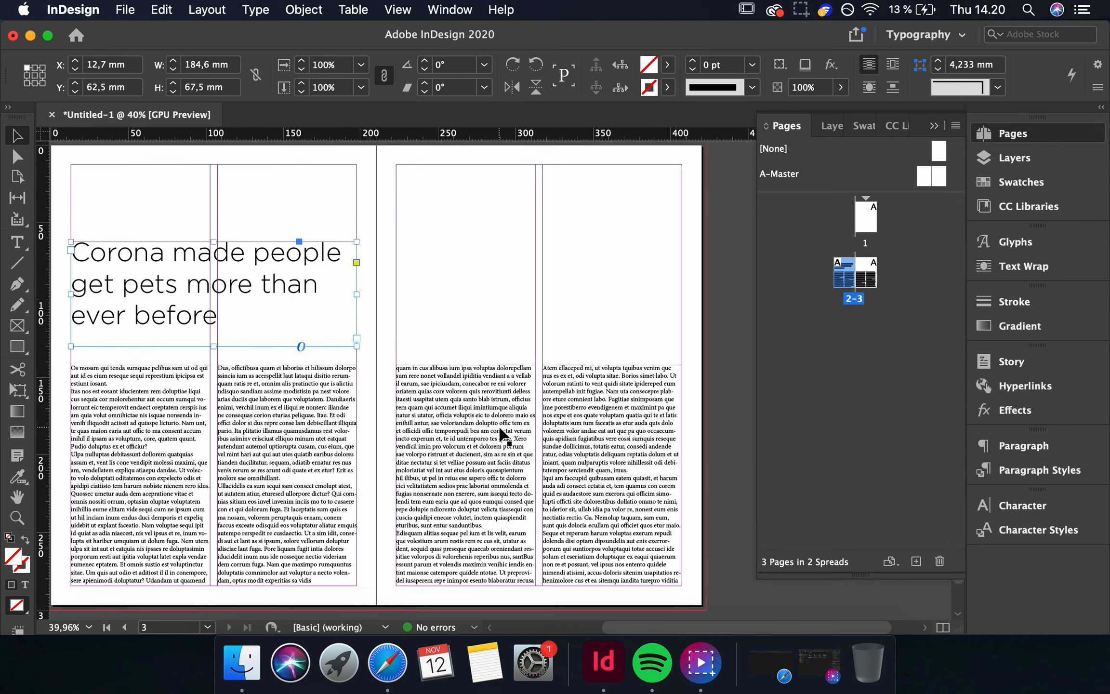
click(19, 326)
scroll(504, 300, right, 1)
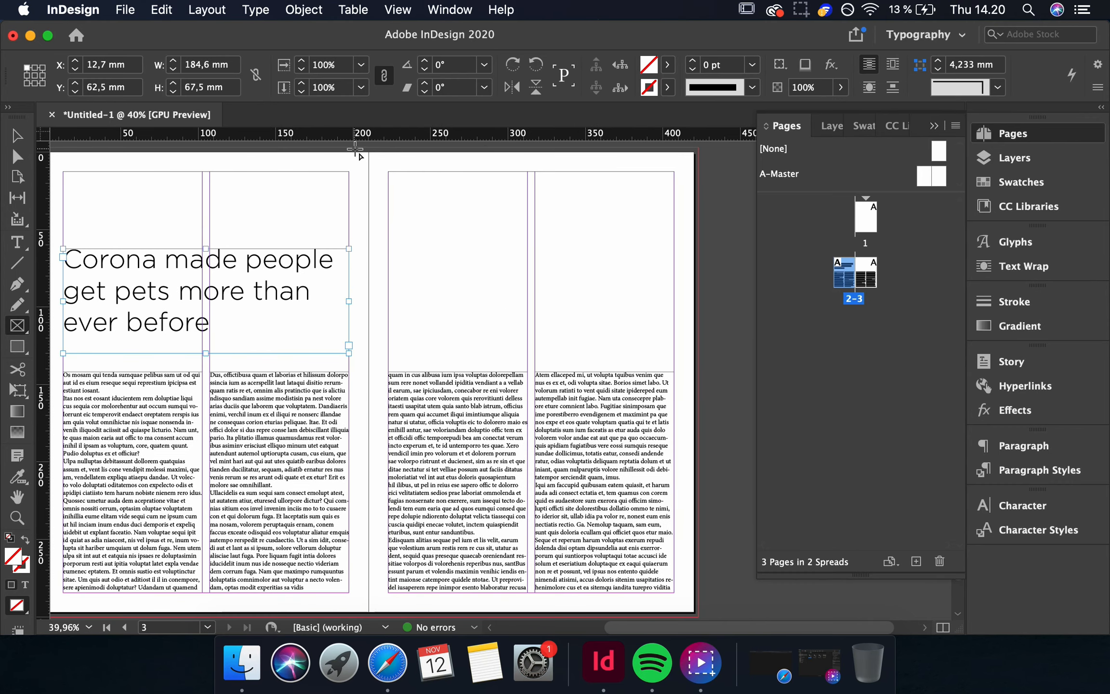
drag(367, 148, 698, 354)
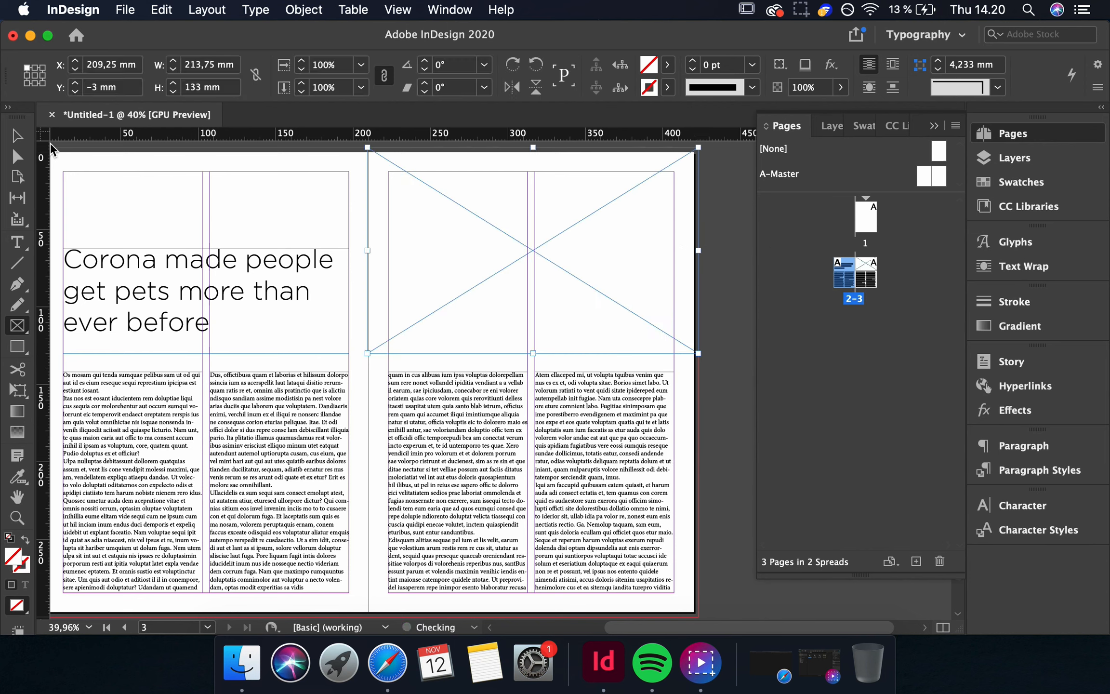
click(17, 136)
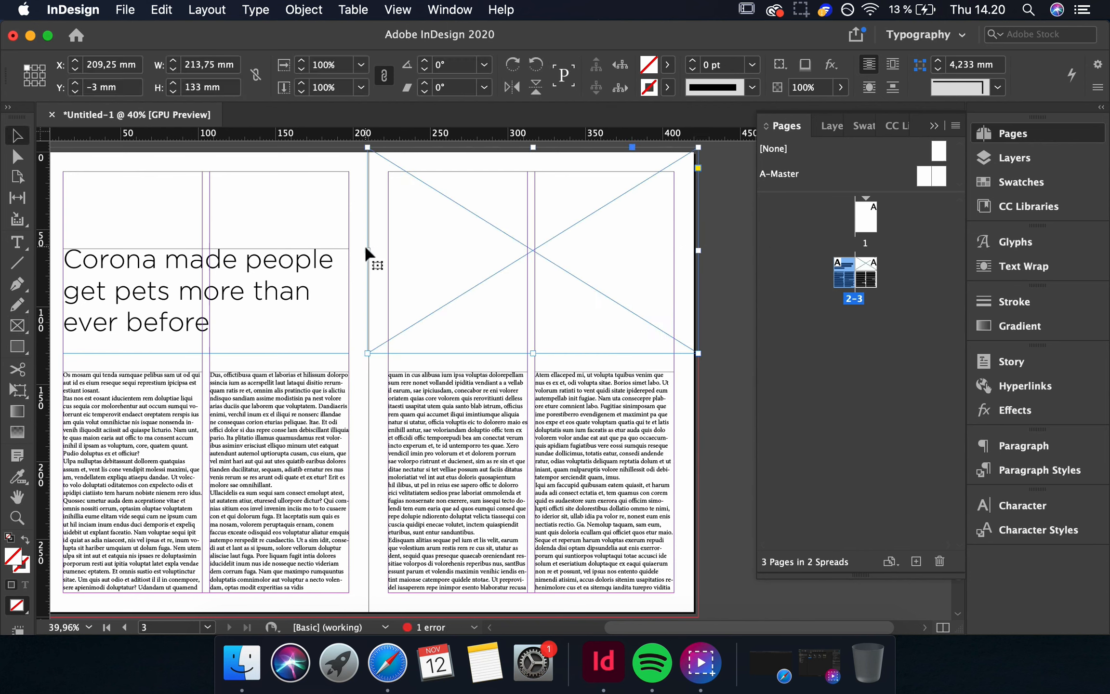
drag(368, 249, 369, 249)
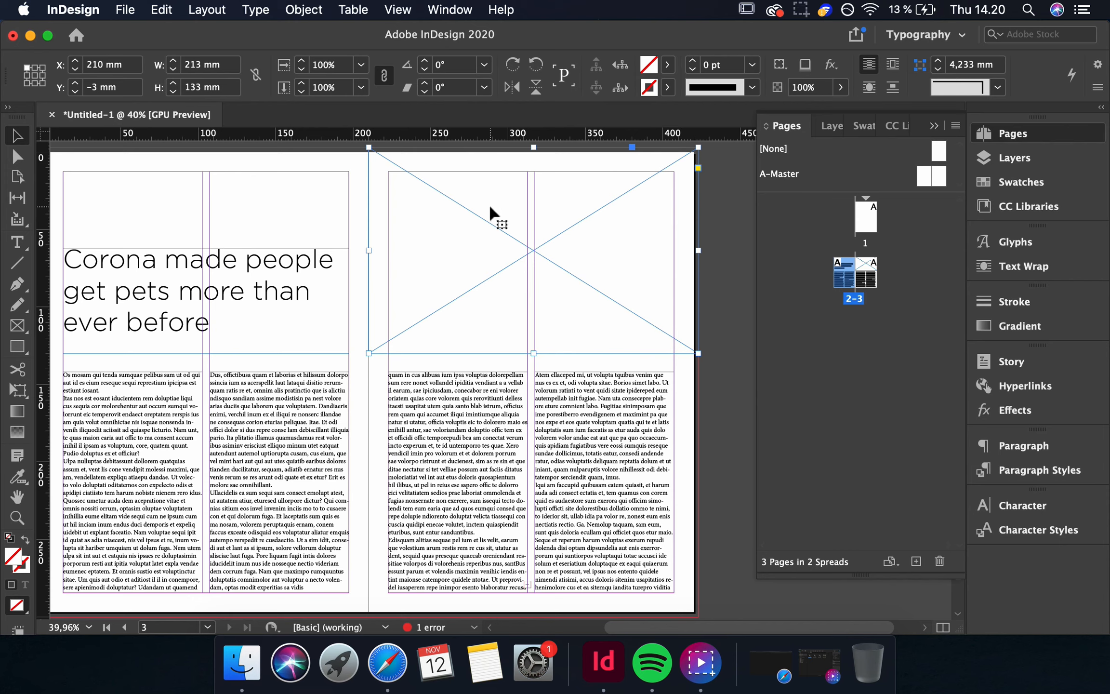
Place the image Manu.jpg into the new rectangle frame.
click(125, 10)
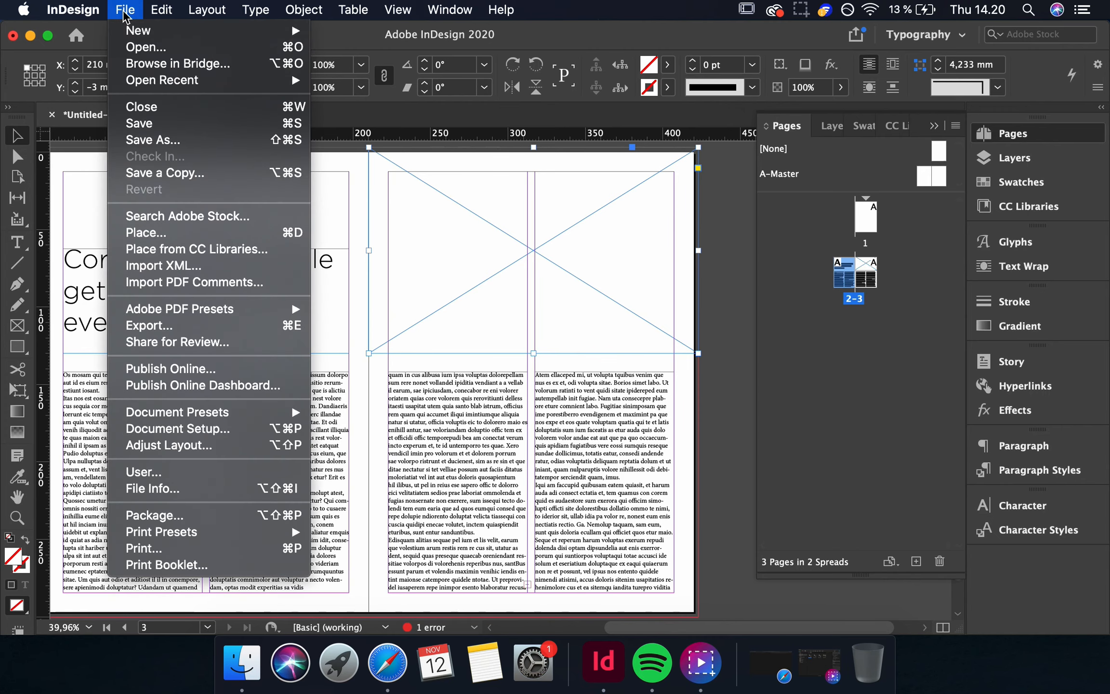
click(166, 234)
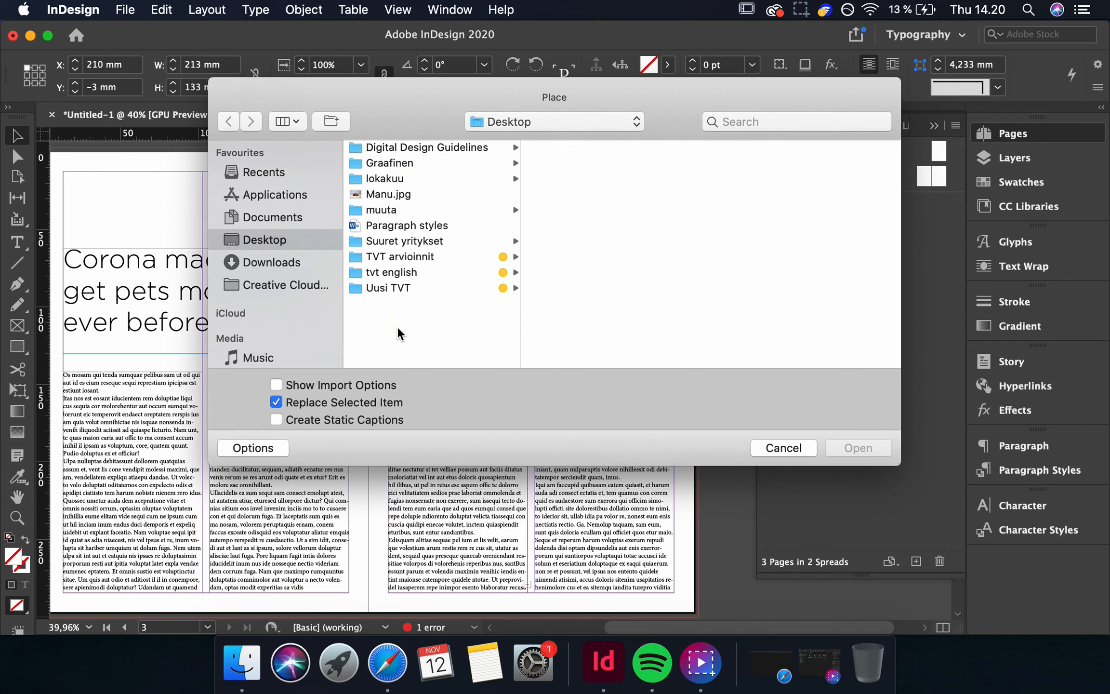
click(403, 194)
click(873, 452)
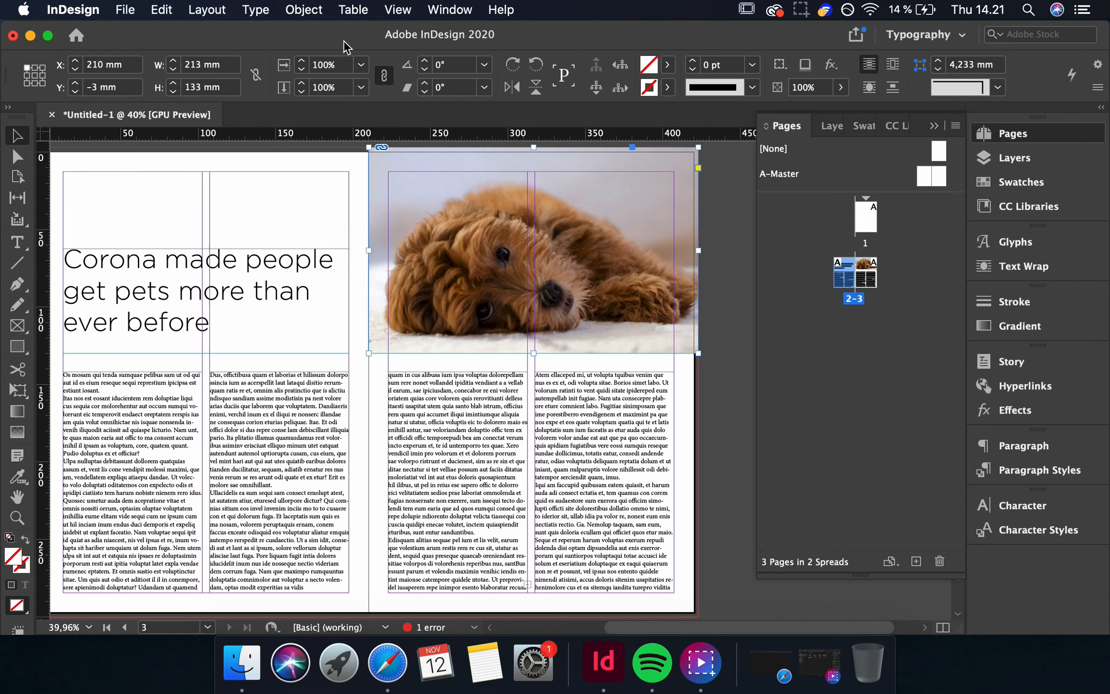
Fit the image to the frame with Fill Frame Proportionally.
click(303, 10)
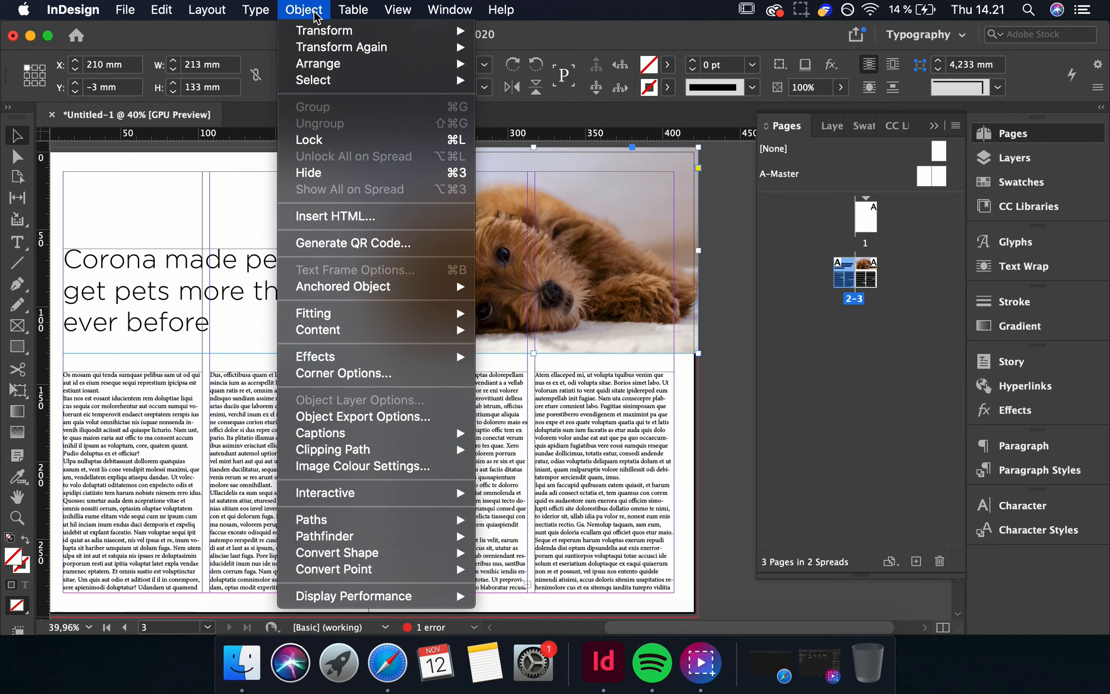
mouse_move(341, 319)
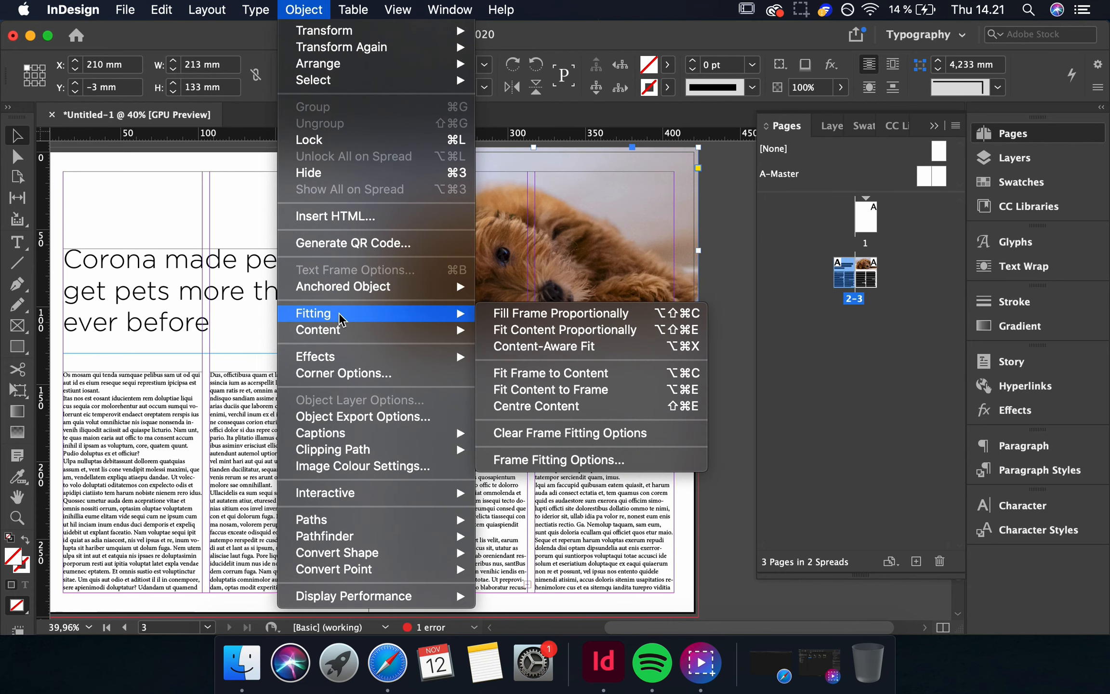
click(527, 318)
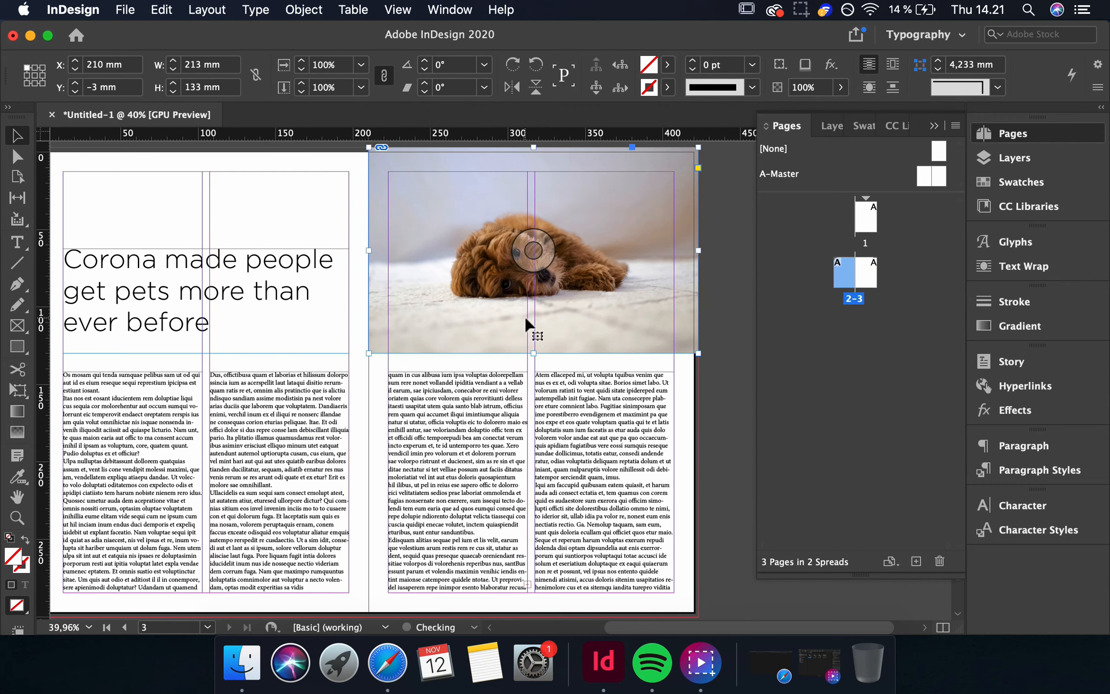
click(715, 379)
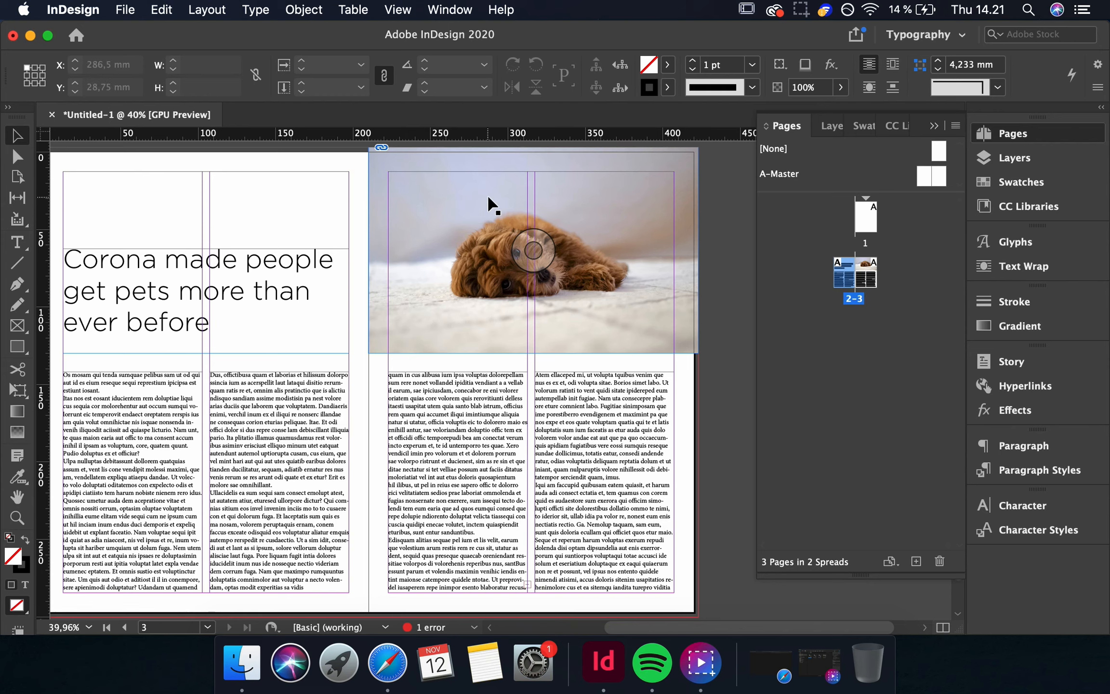
Select the image inside the frame and nudge it slightly up and to the left.
click(590, 327)
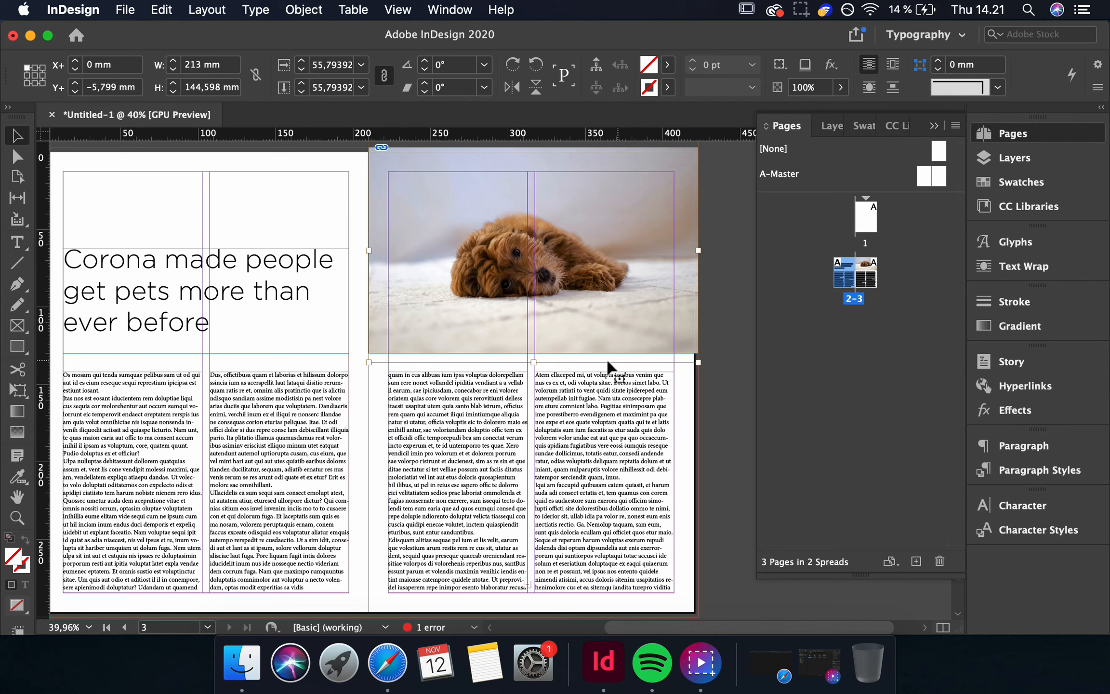
click(590, 312)
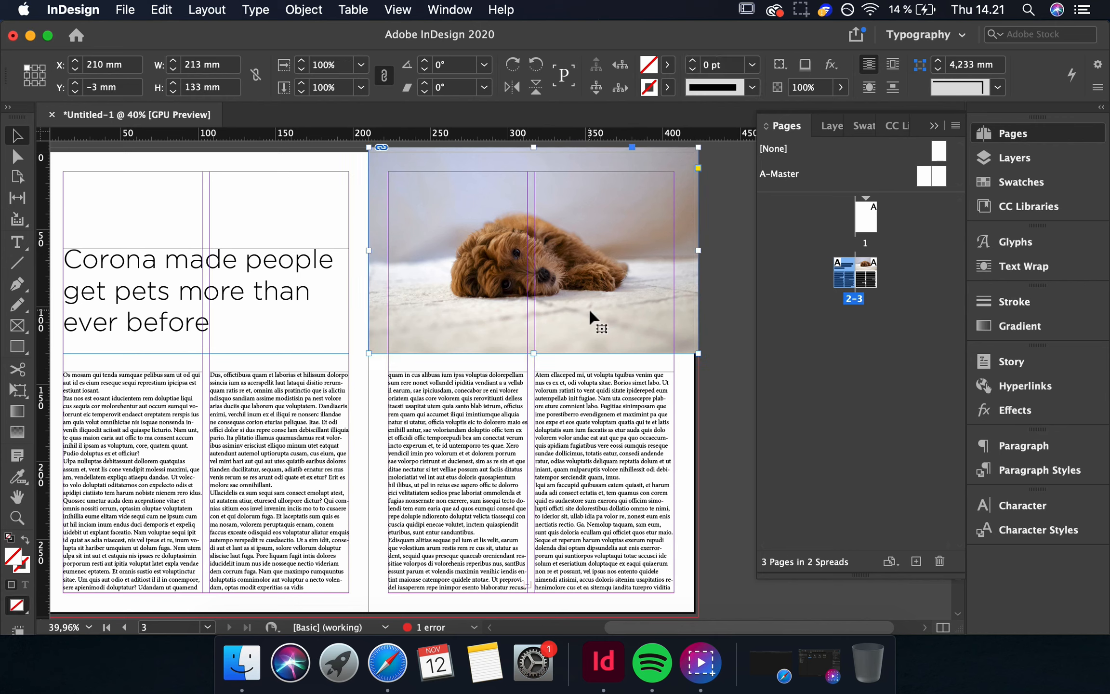
click(588, 307)
mouse_move(588, 307)
mouse_down()
mouse_move(600, 300)
mouse_move(546, 312)
mouse_move(541, 303)
mouse_move(621, 311)
mouse_move(585, 300)
mouse_move(609, 297)
mouse_move(592, 302)
mouse_up()
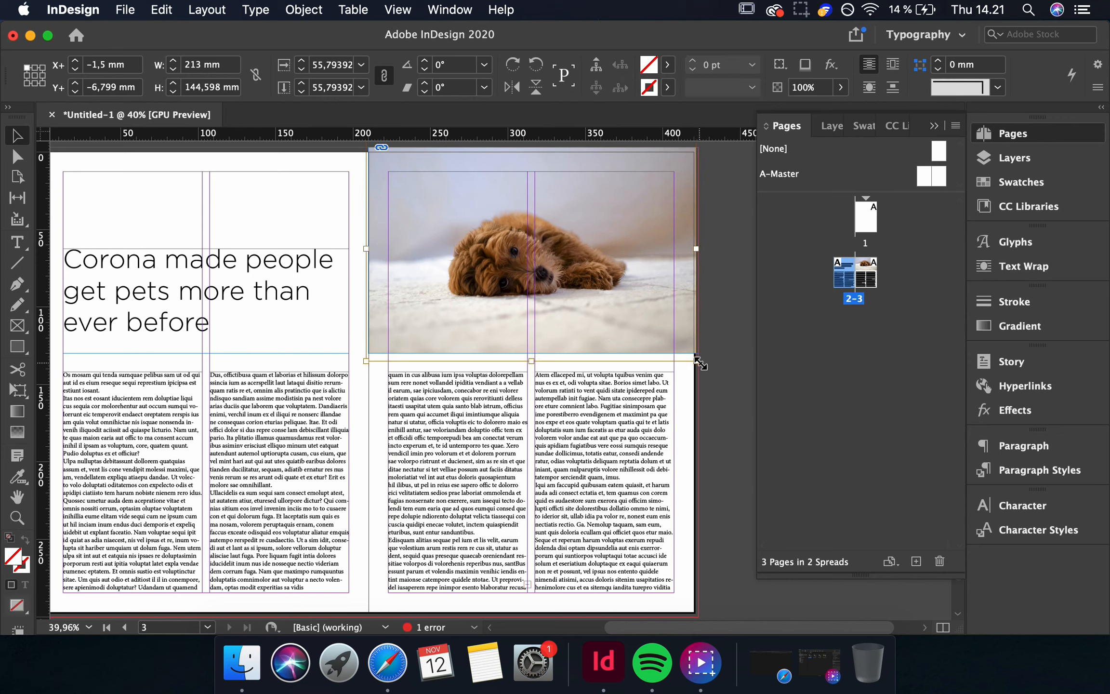
Try scaling up and repositioning the image inside the frame, then undo those changes.
drag(699, 362, 833, 450)
drag(367, 453, 311, 490)
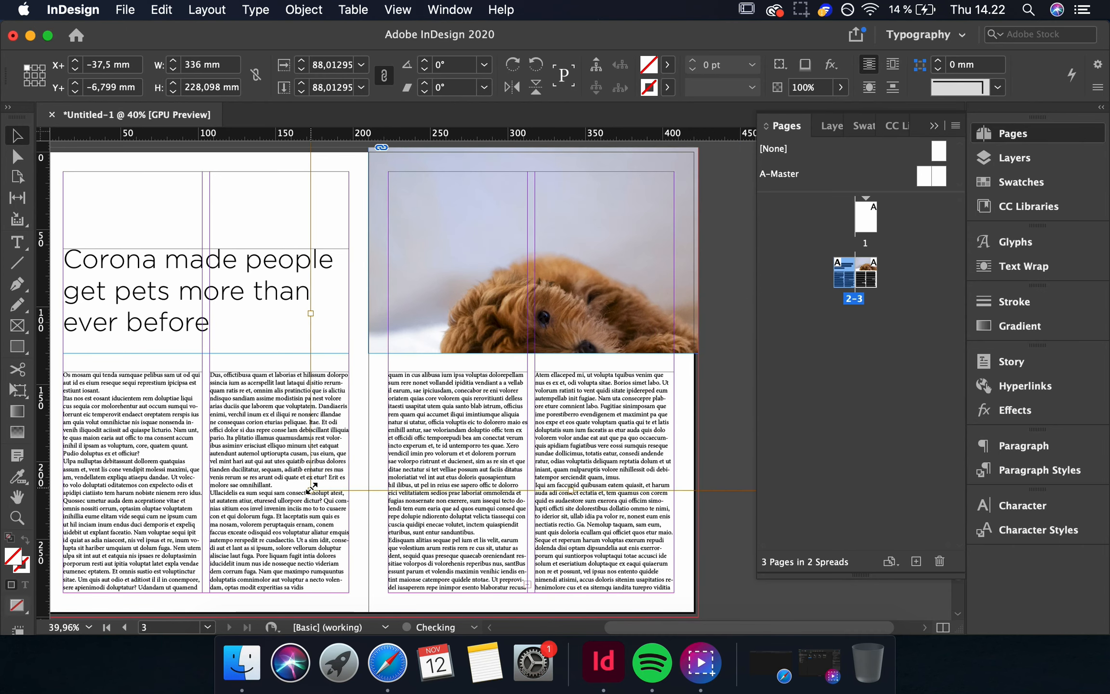
drag(619, 310, 482, 255)
click(588, 264)
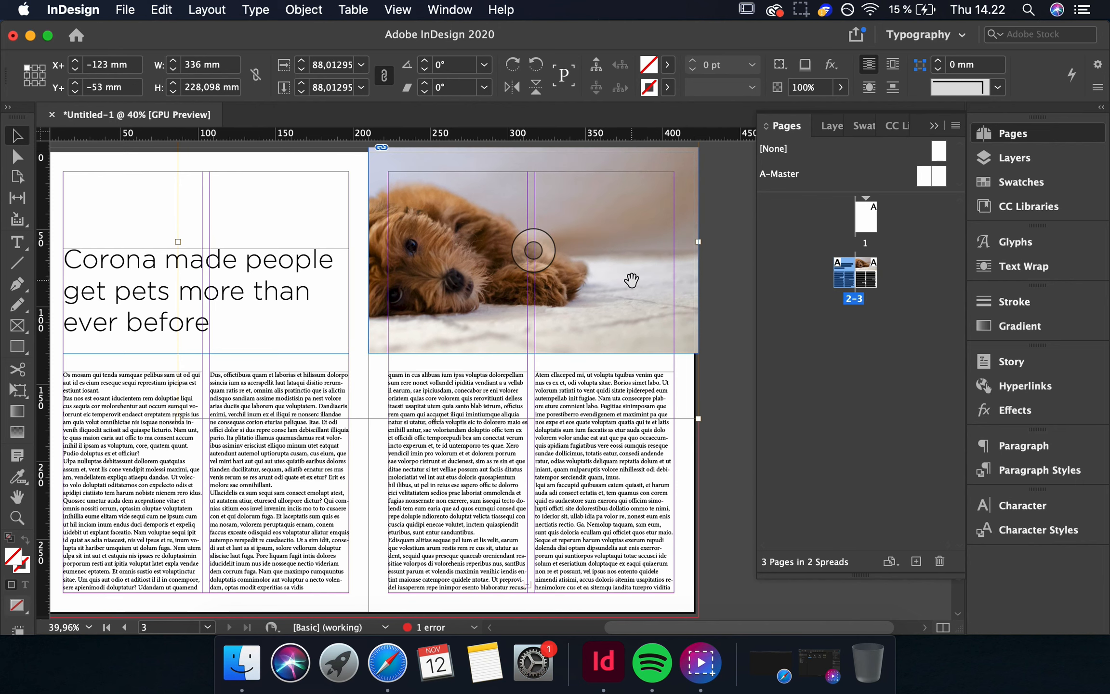
key(super+z)
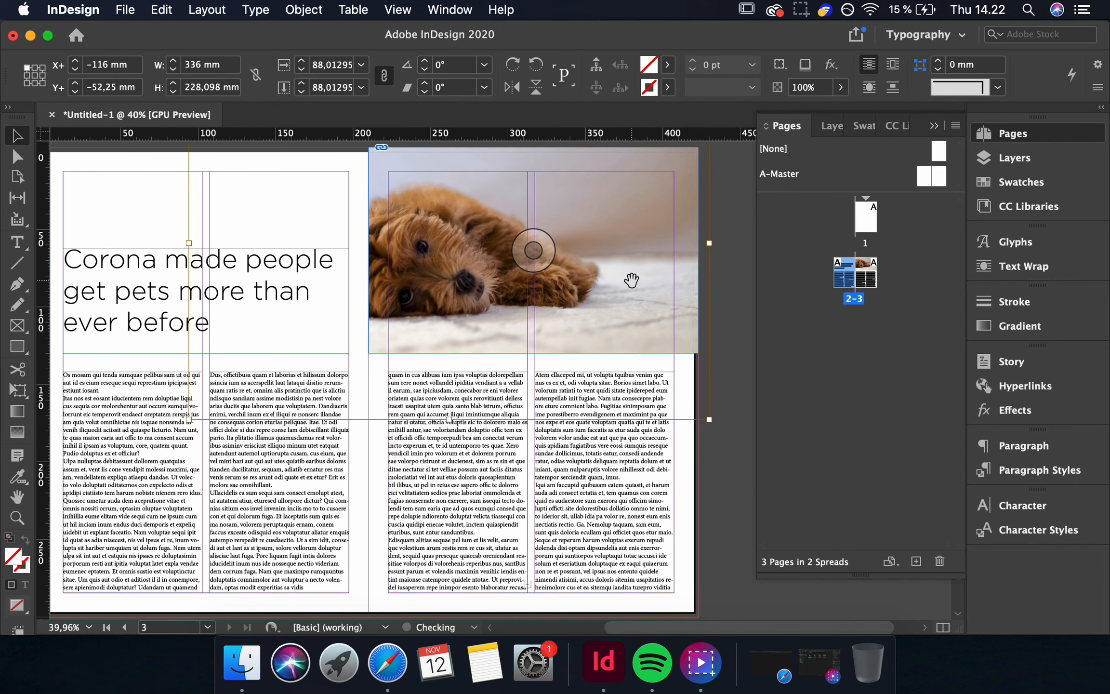
key(super+z)
key(super+z)
key(super+z)
key(super+z)
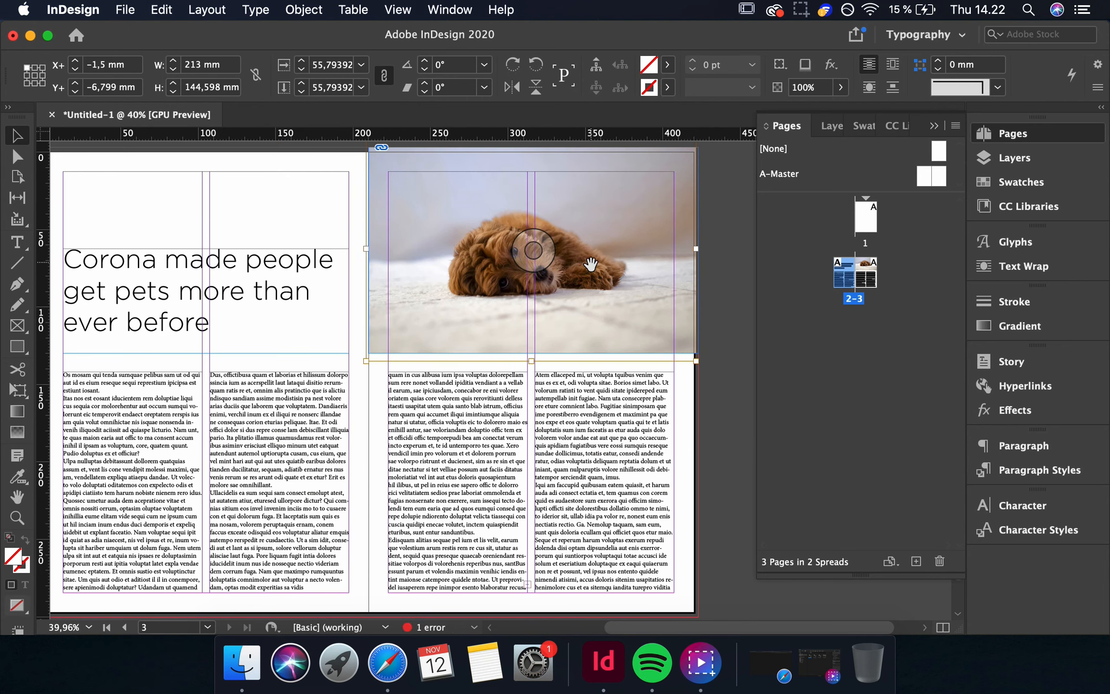
Set the image's display performance to High Quality Display.
right_click(566, 306)
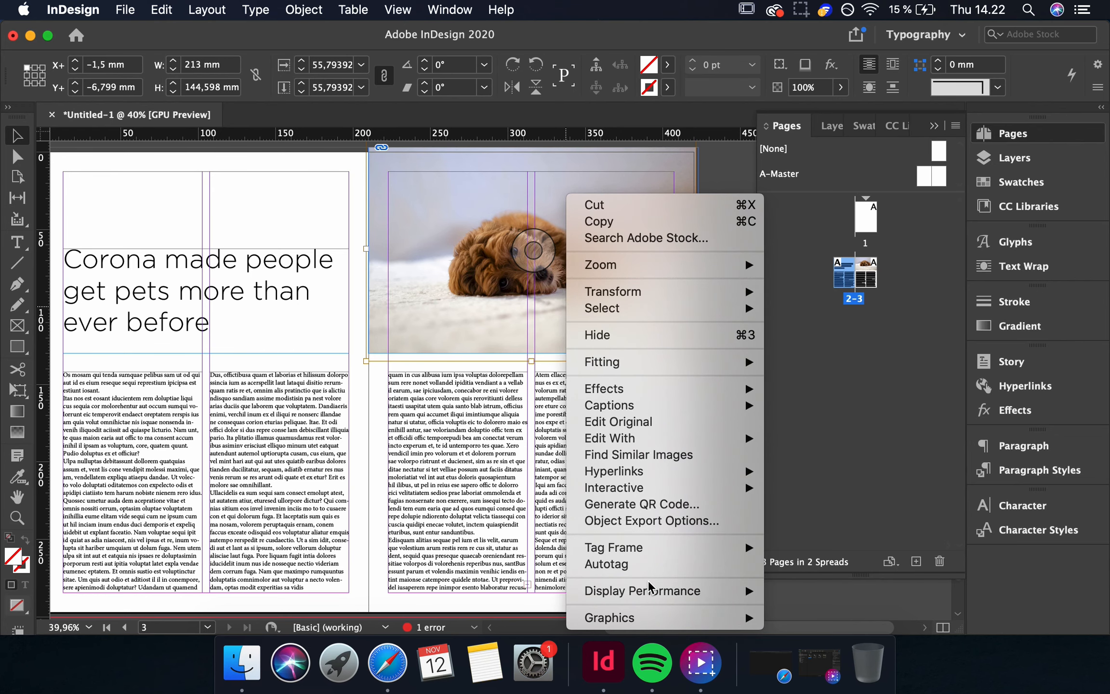
mouse_move(742, 590)
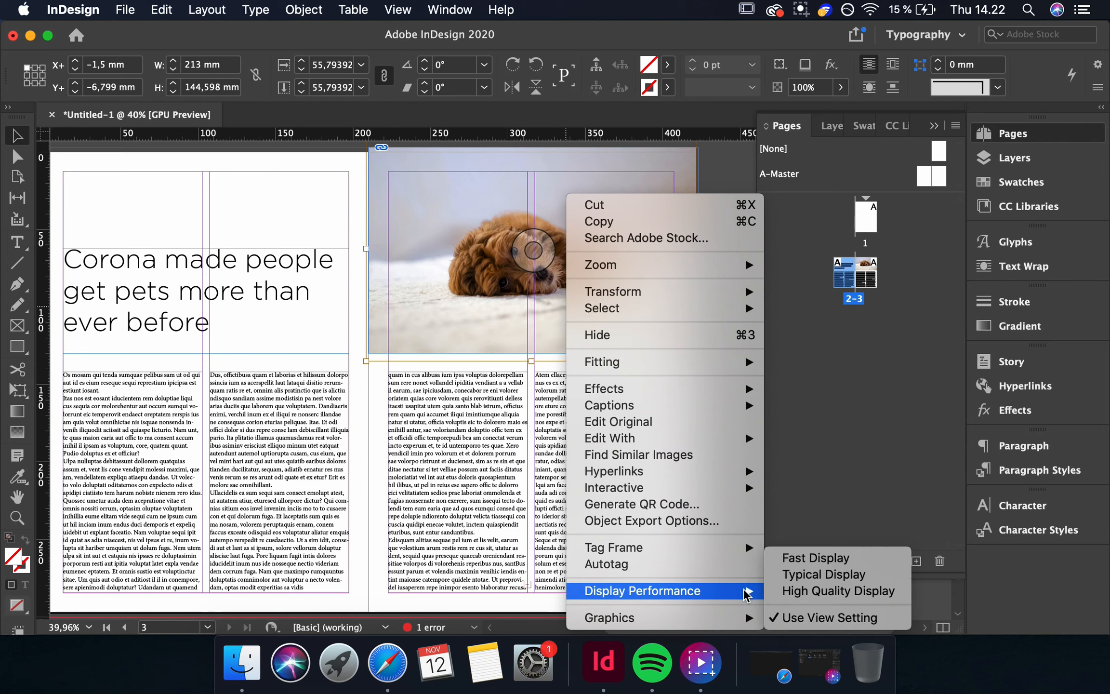
click(793, 593)
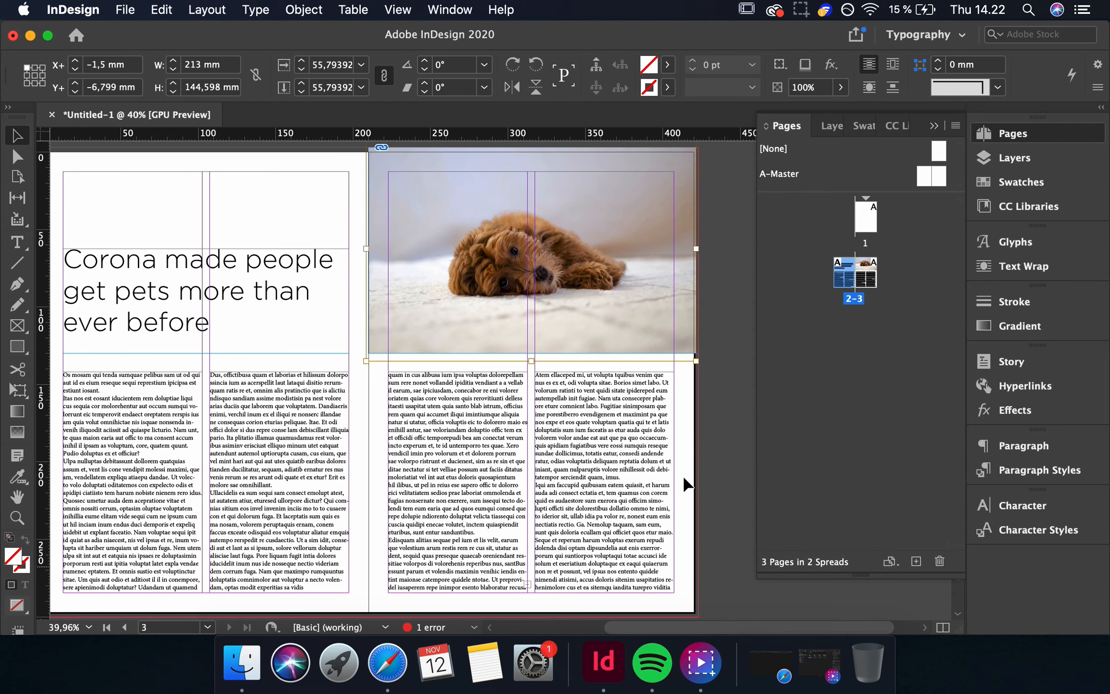
click(304, 9)
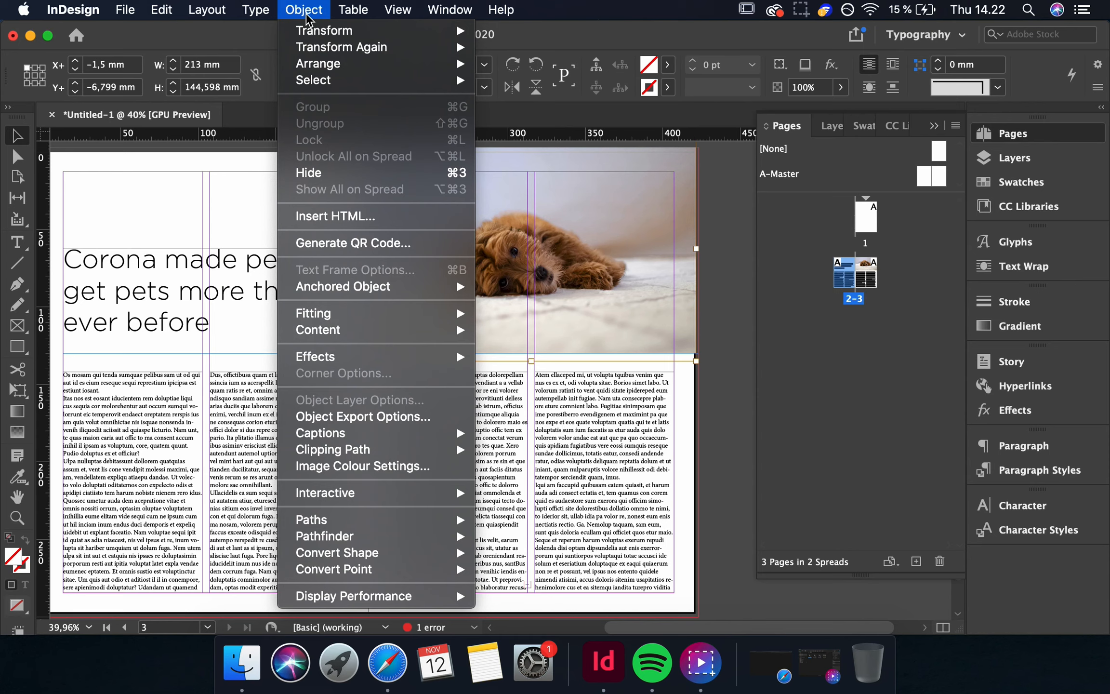
mouse_move(375, 456)
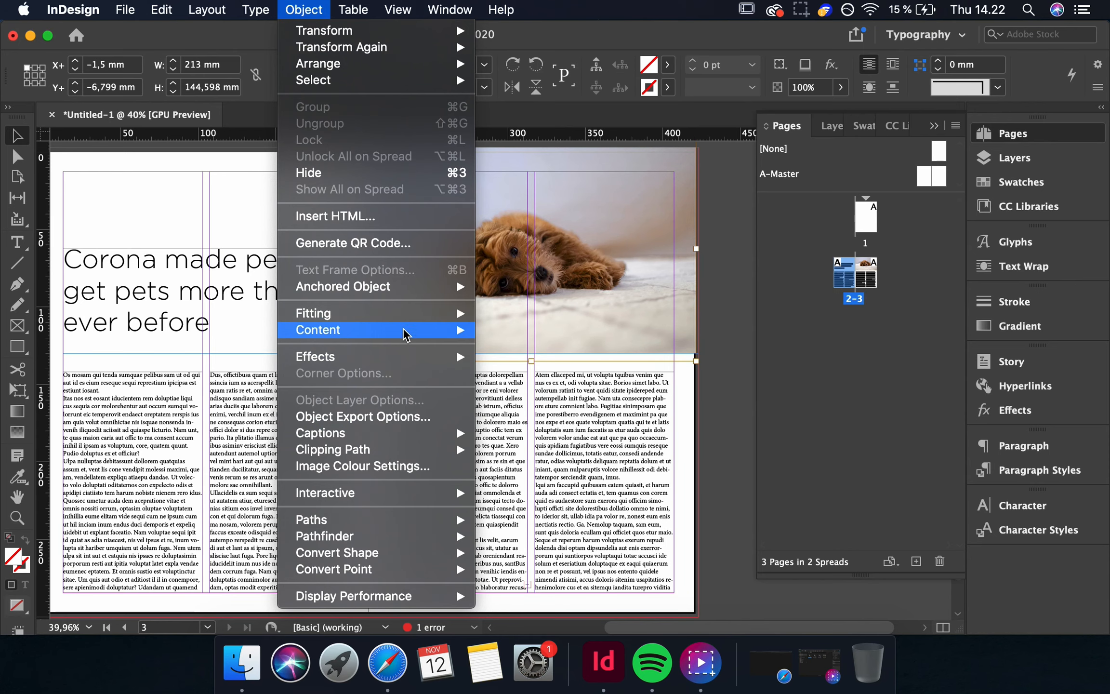
mouse_move(405, 315)
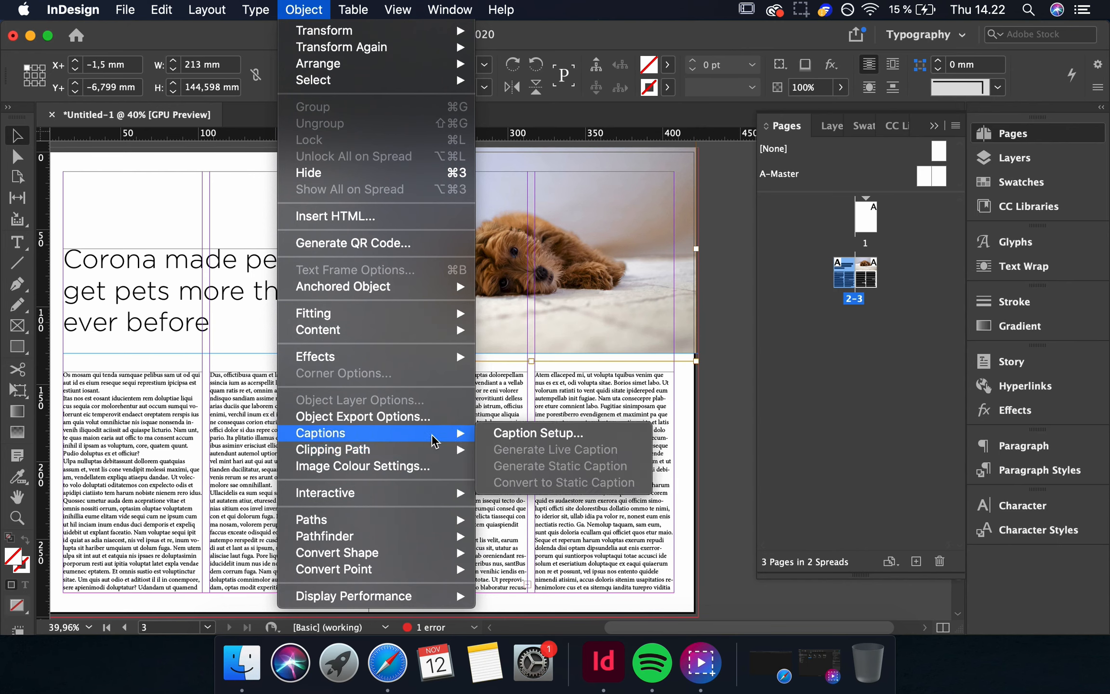
mouse_move(433, 544)
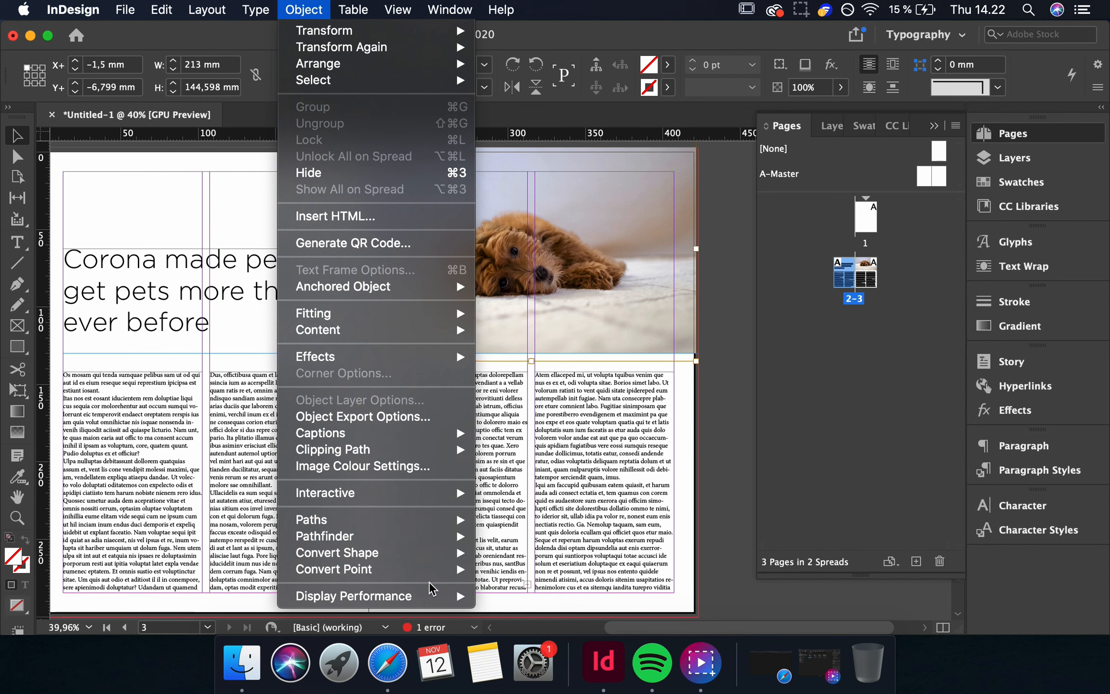
mouse_move(433, 606)
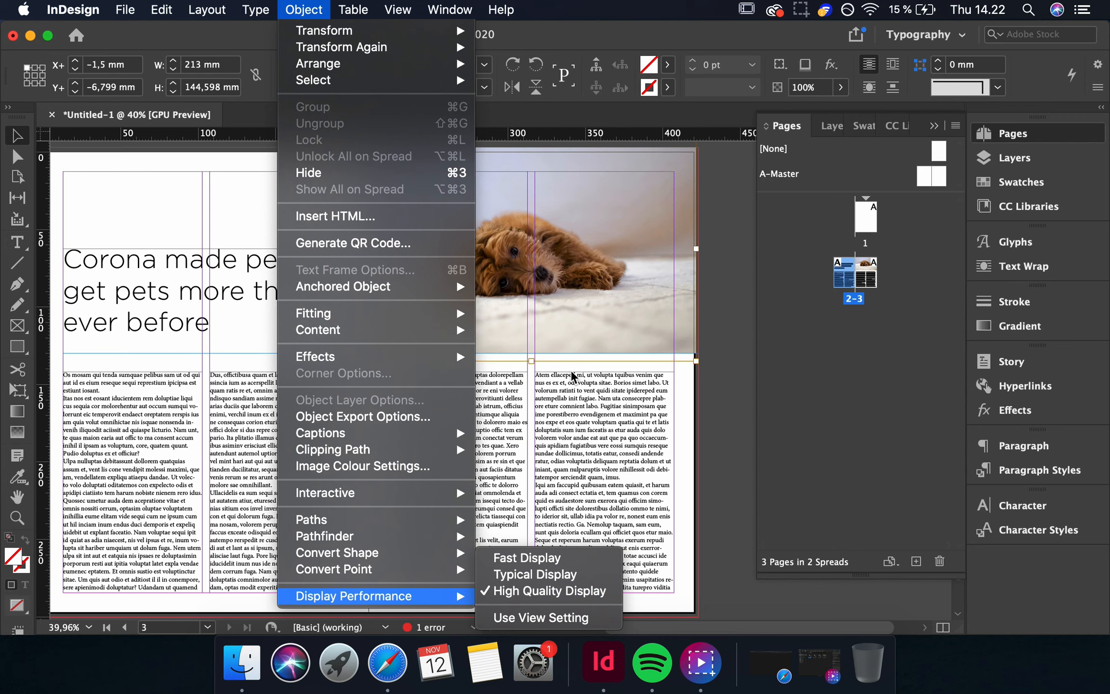
click(651, 385)
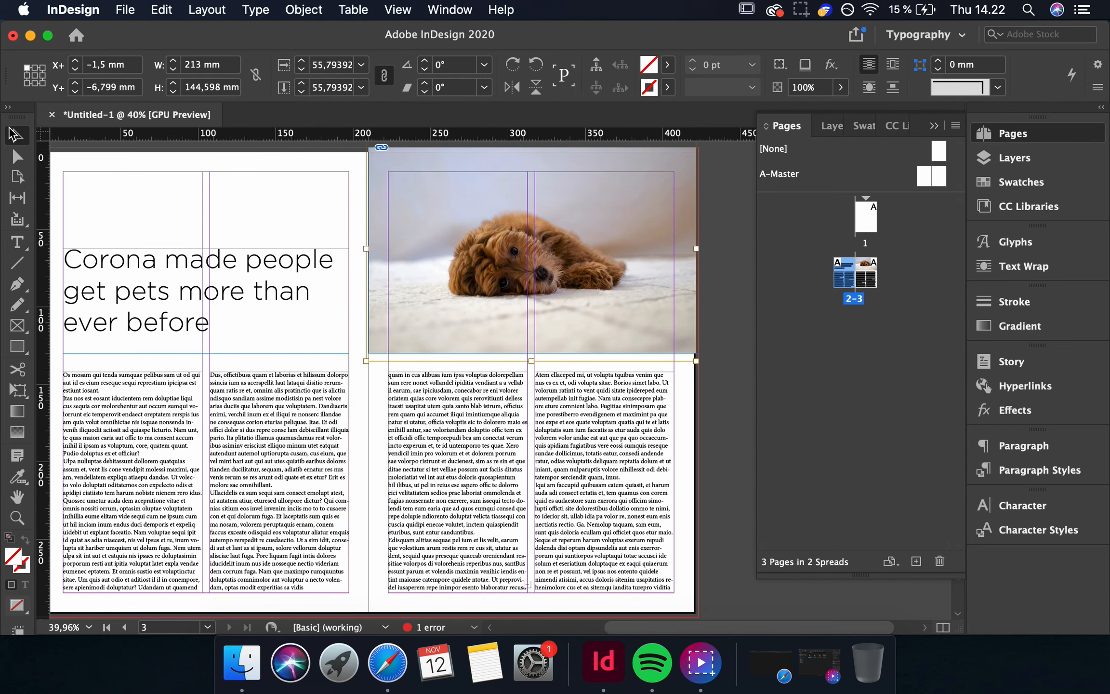
Deselect everything and switch to preview mode to view the spread without guides.
click(730, 323)
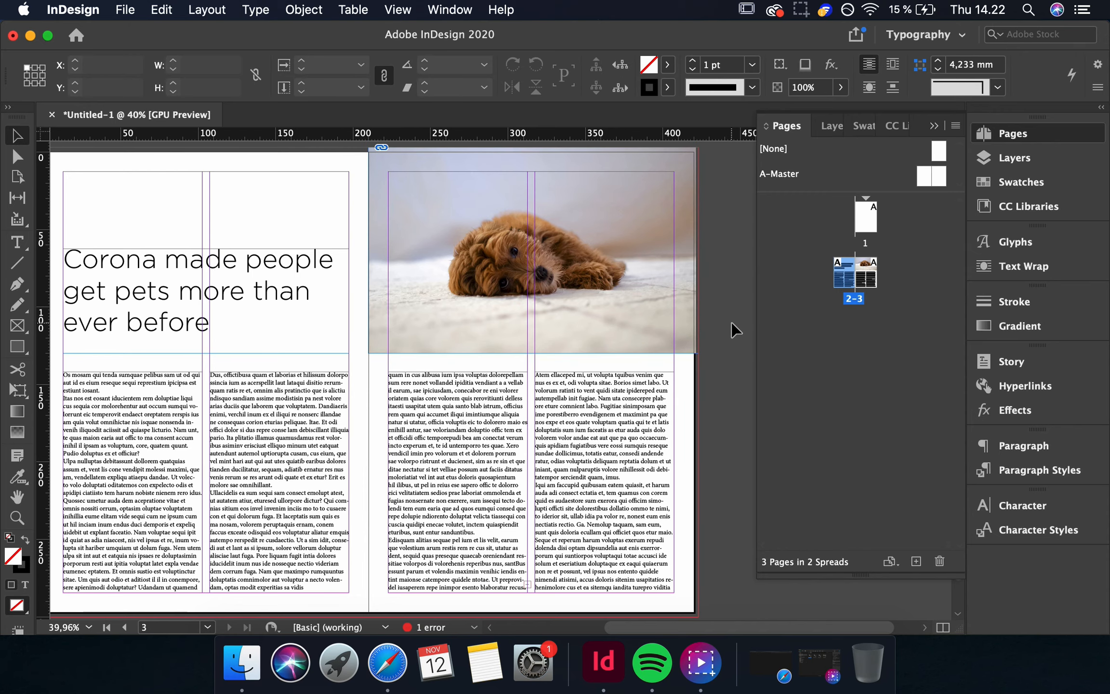
key(w)
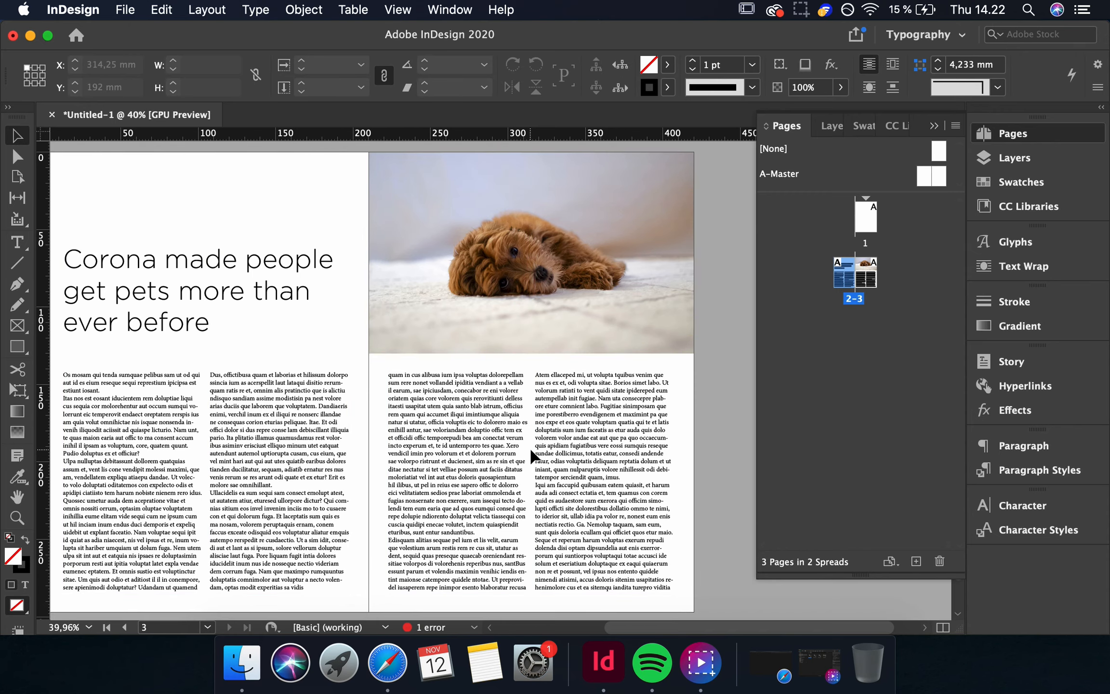
scroll(534, 455, left, 3)
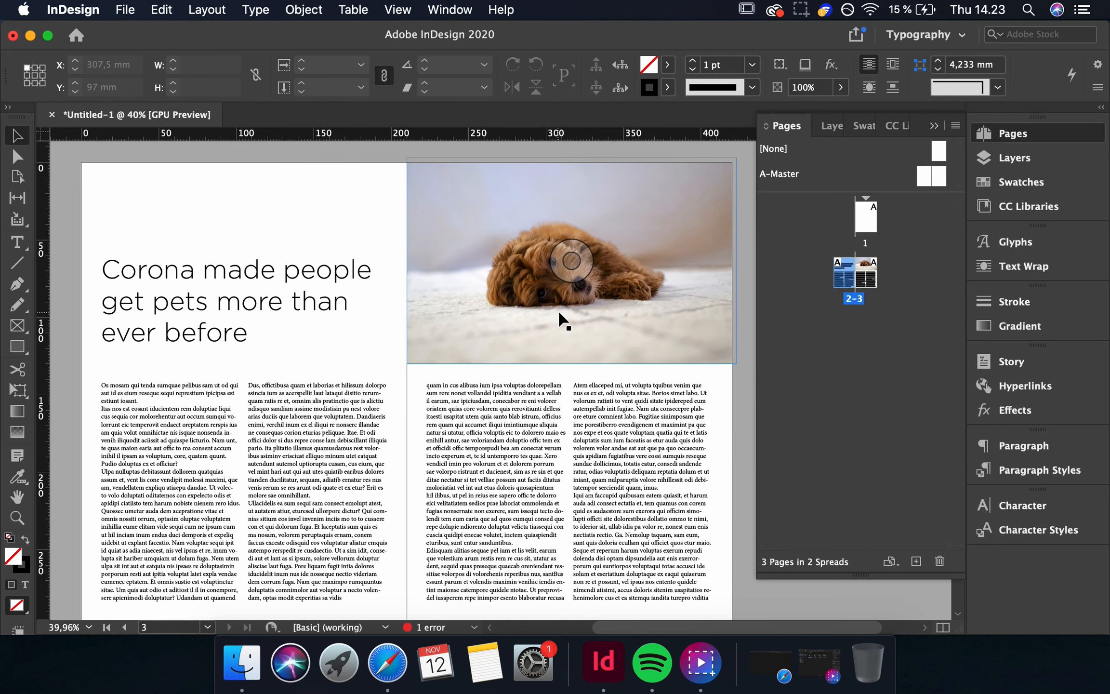
Minimize the document window and move the Manu.jpg file toward the middle of the desktop.
click(30, 35)
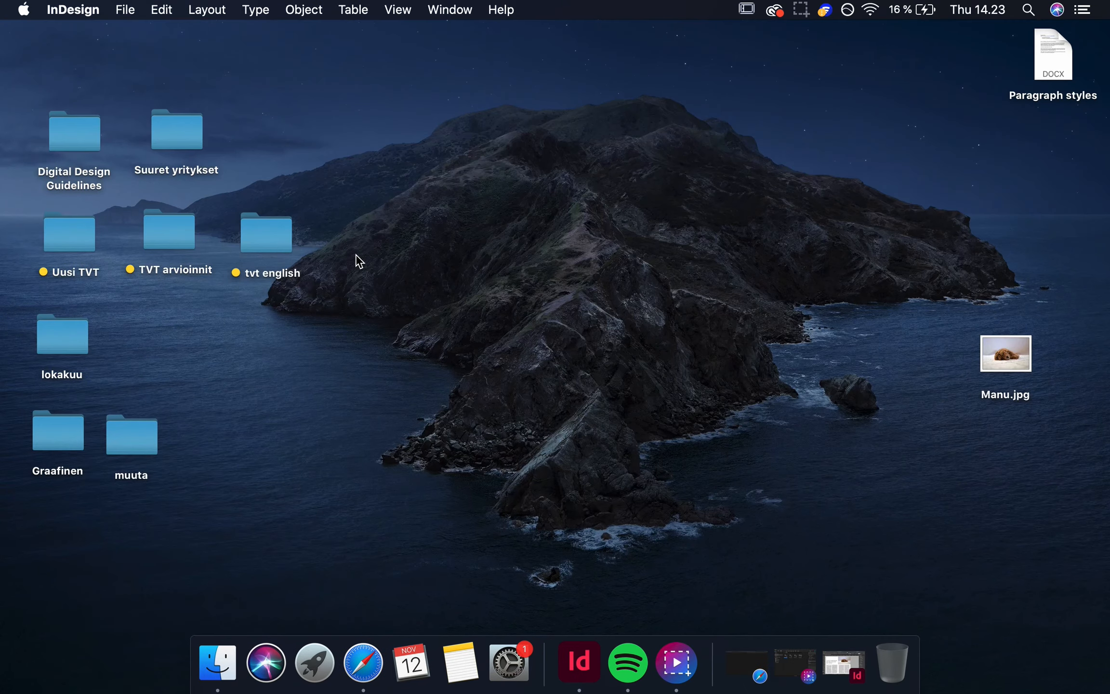
click(656, 399)
drag(1015, 360, 604, 367)
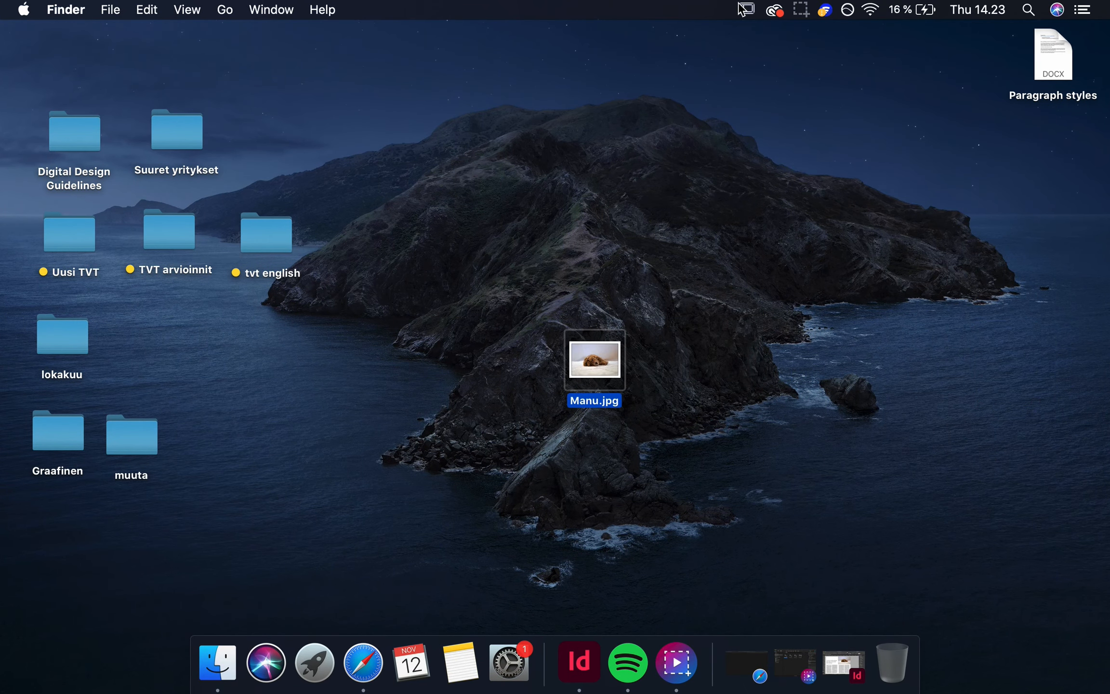
Create a new folder on the desktop named Pet article.
right_click(647, 265)
click(655, 265)
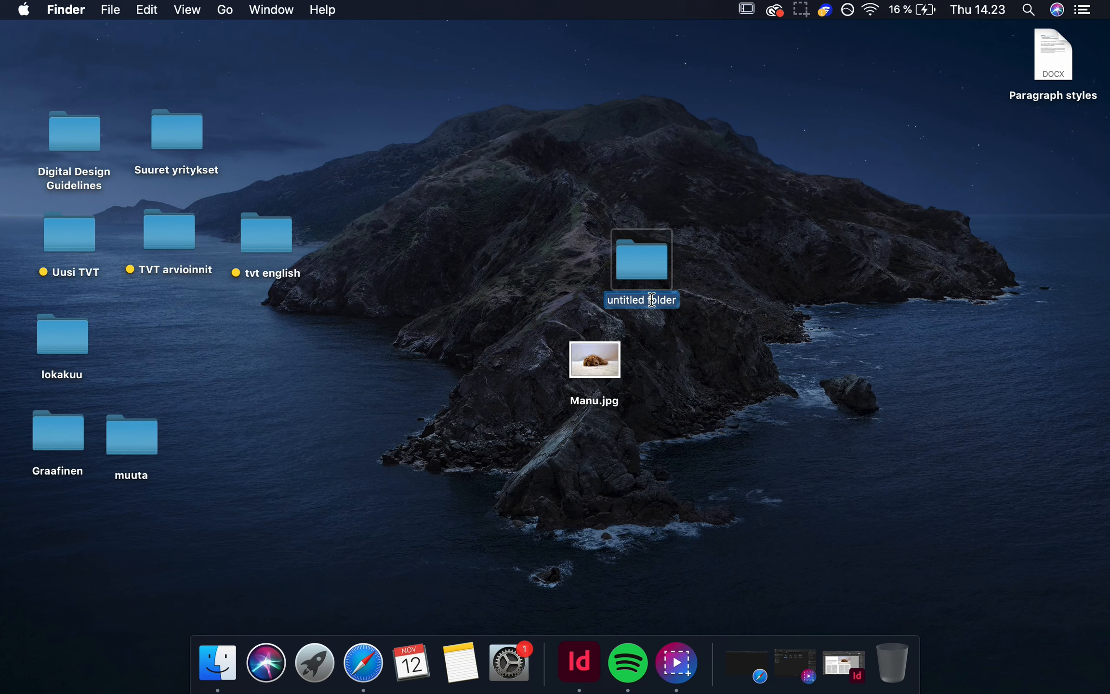
text(P)
text(et article)
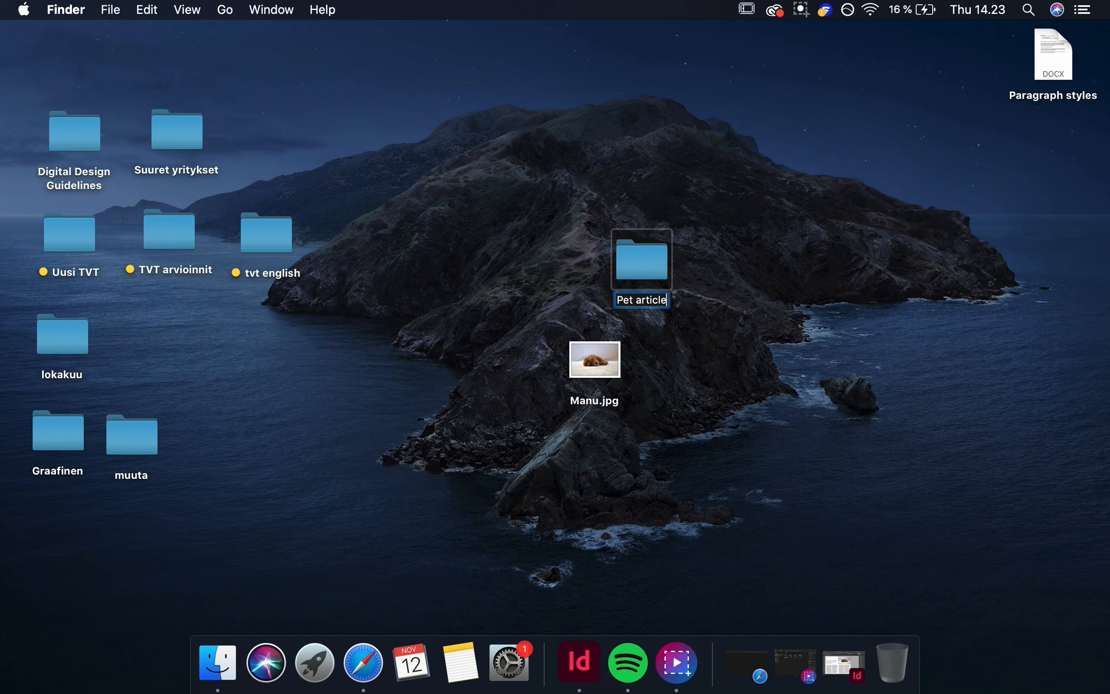
click(717, 348)
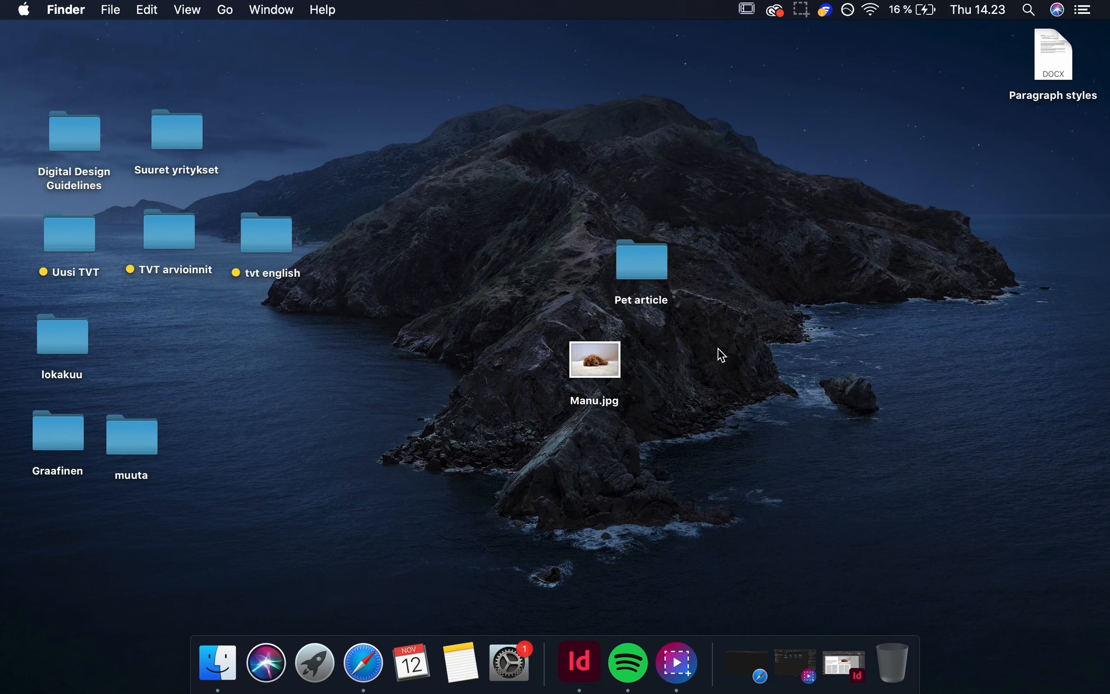
Move Manu.jpg into the Pet article folder and switch back to InDesign.
drag(601, 362, 642, 262)
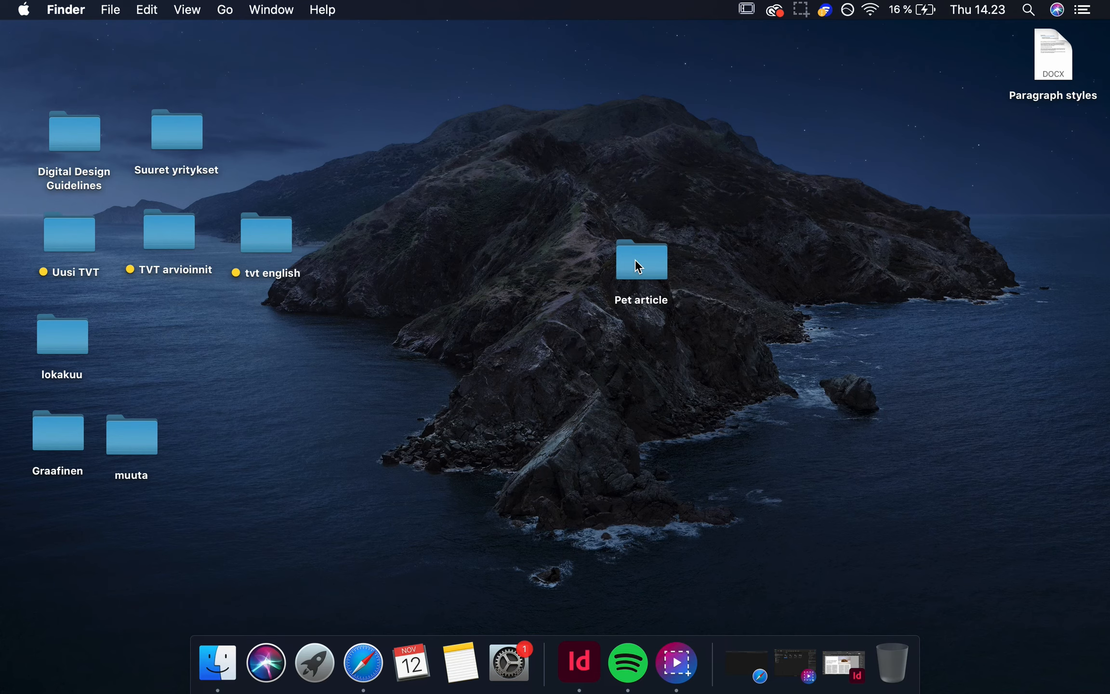
click(591, 677)
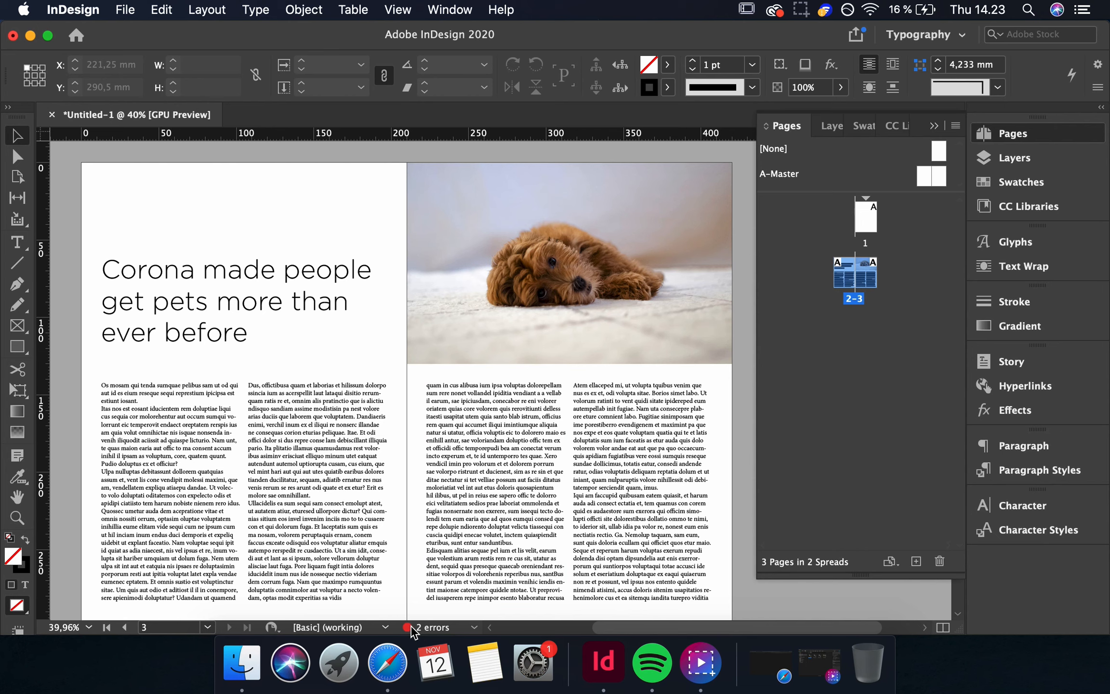
Open the Preflight panel, expand the overset text error, and move the panel aside.
double_click(432, 629)
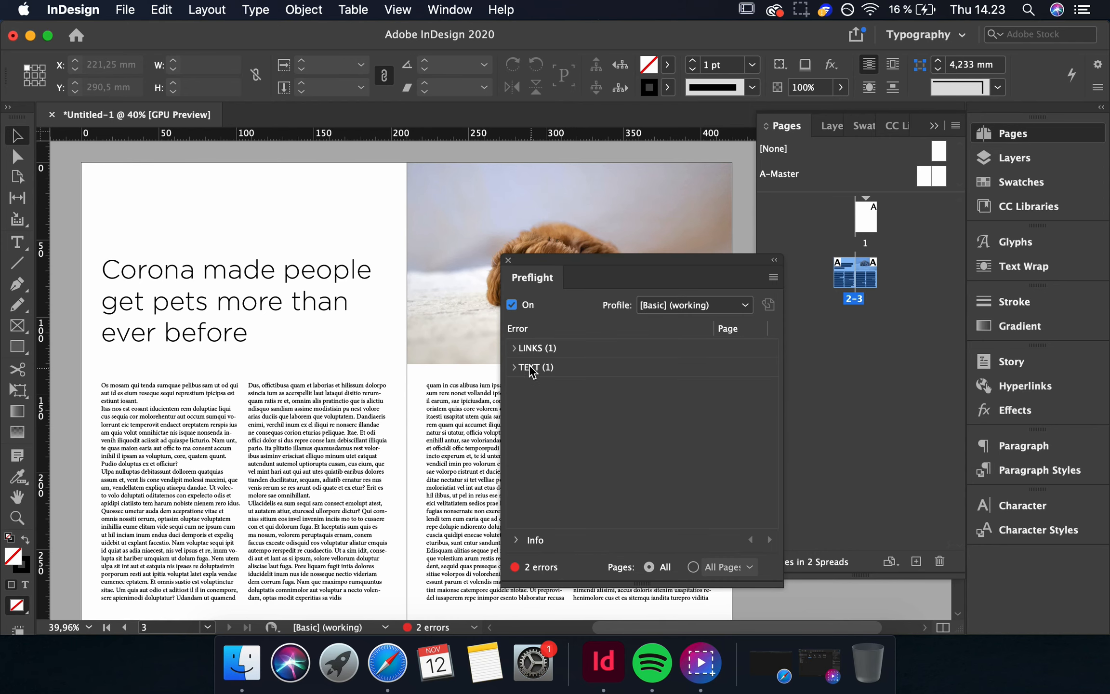
click(514, 367)
click(528, 387)
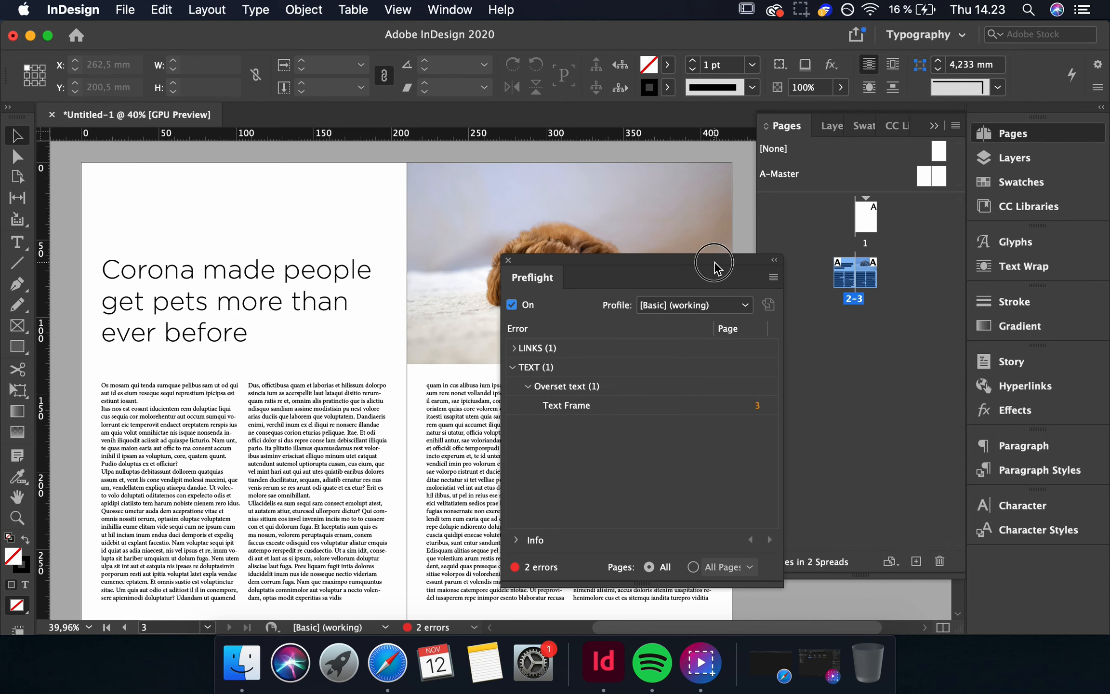
drag(717, 268, 909, 218)
Rethread the two body text frames on the right page to resolve the overset text.
click(661, 510)
click(530, 550)
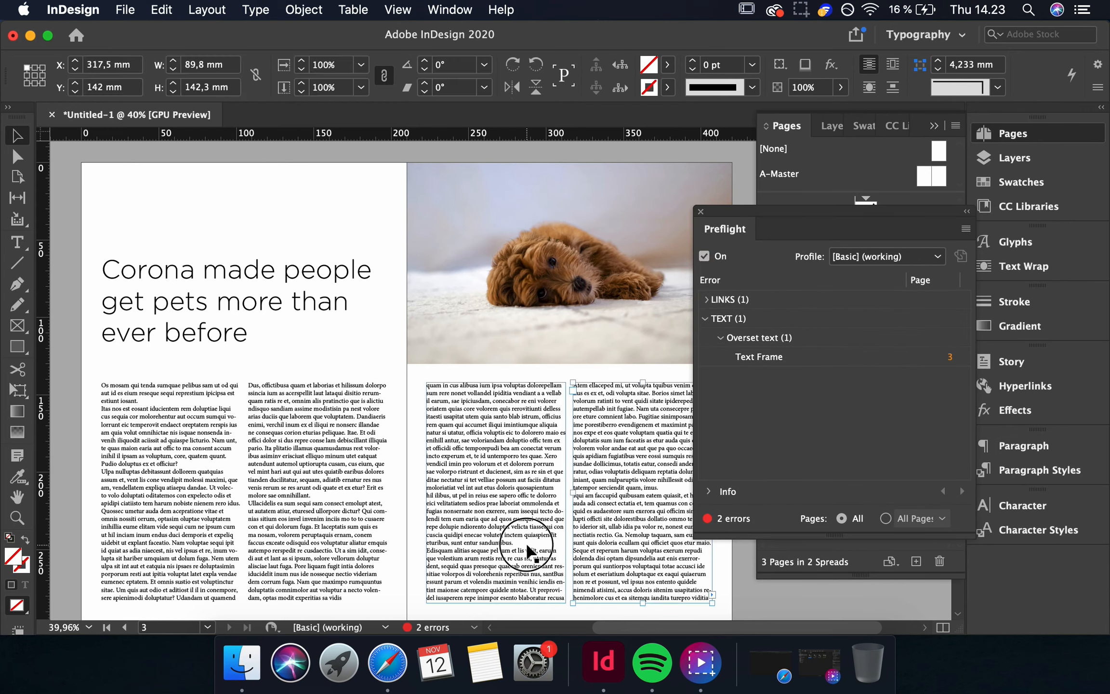
click(566, 596)
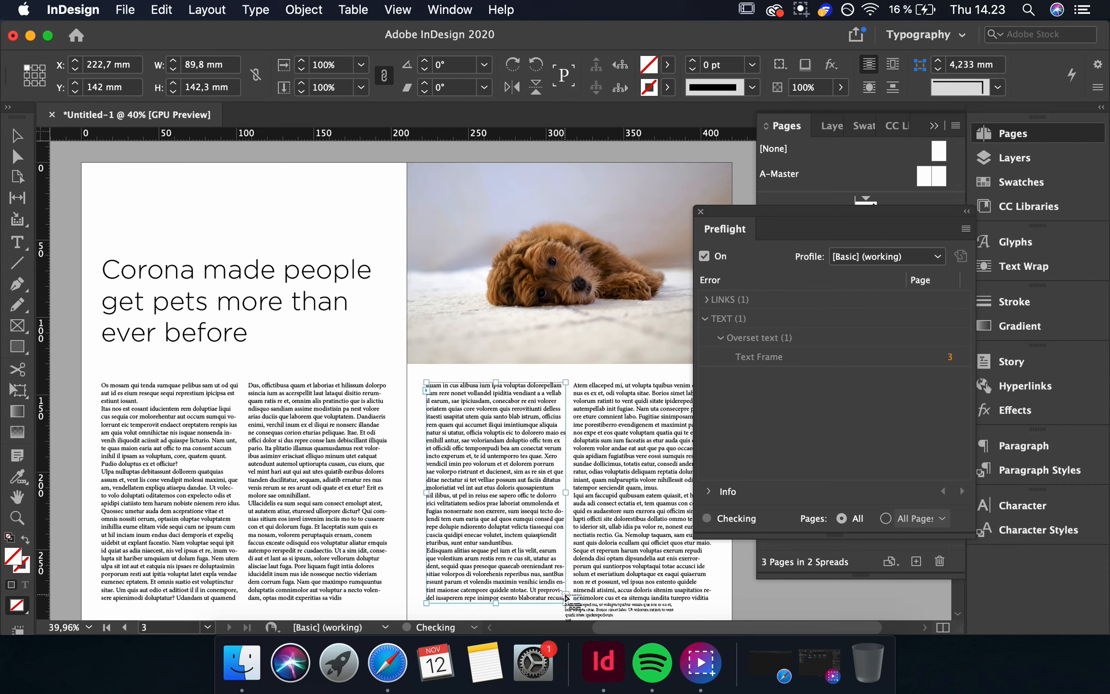
click(577, 389)
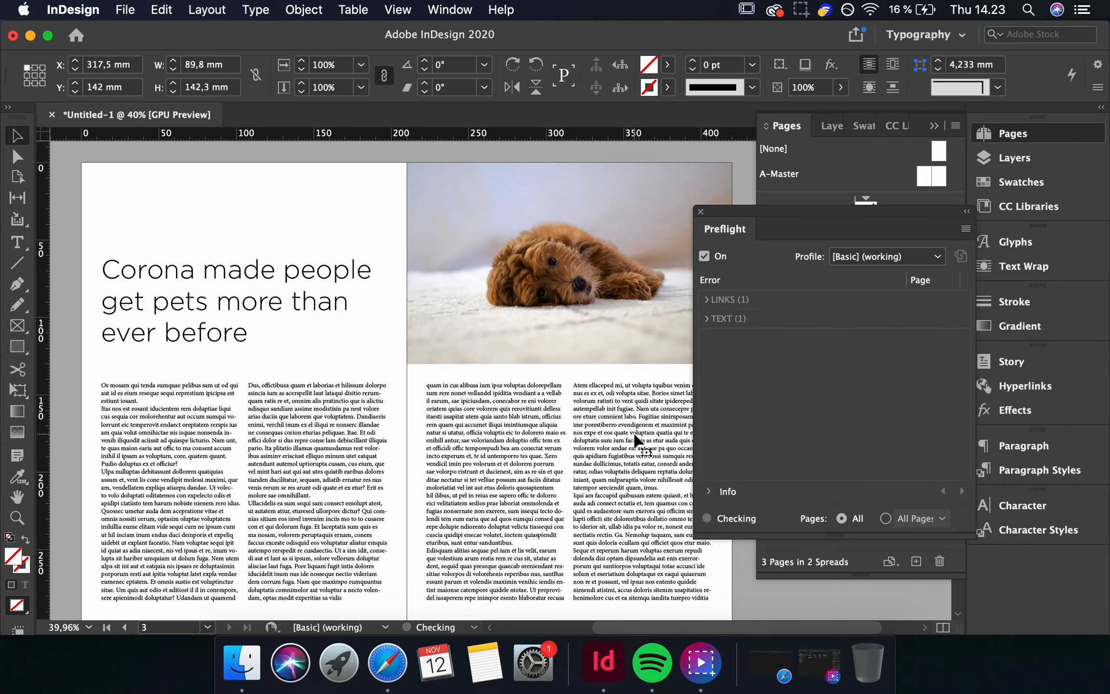
key(Delete)
click(526, 581)
click(566, 592)
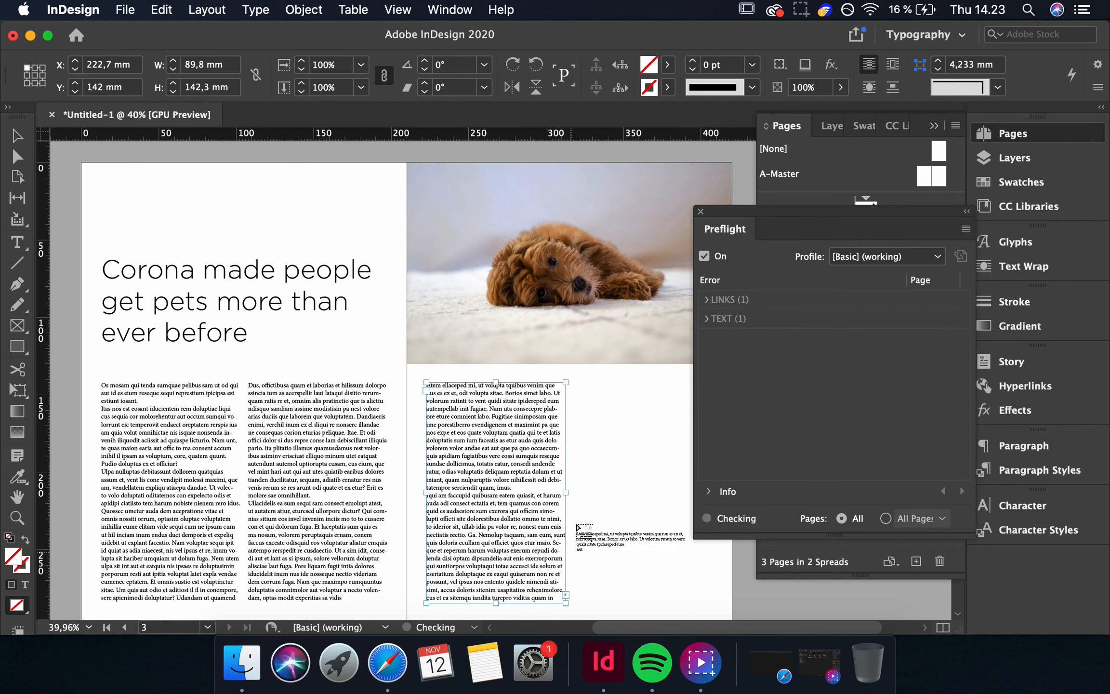
click(586, 385)
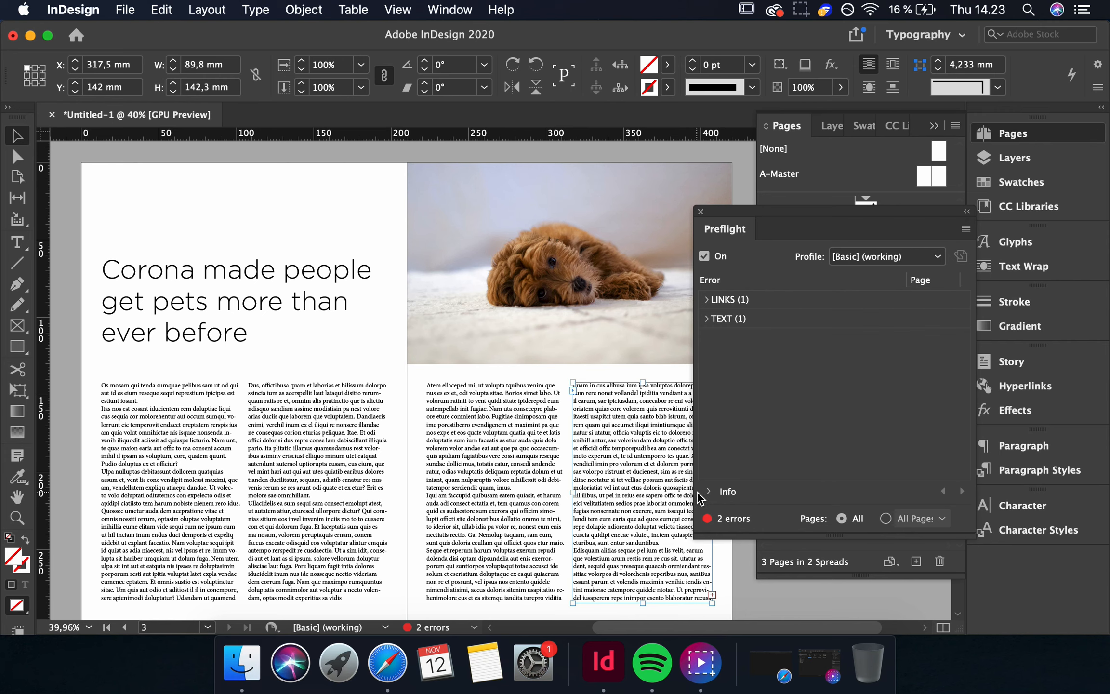
click(713, 596)
key(BackSpace)
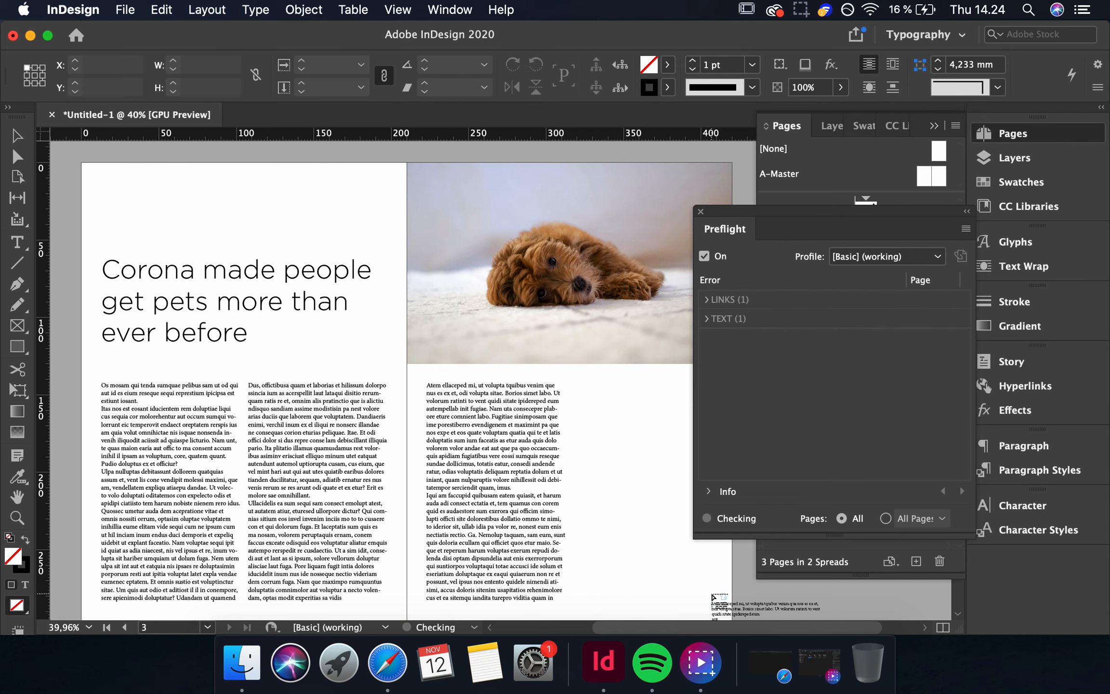
click(583, 388)
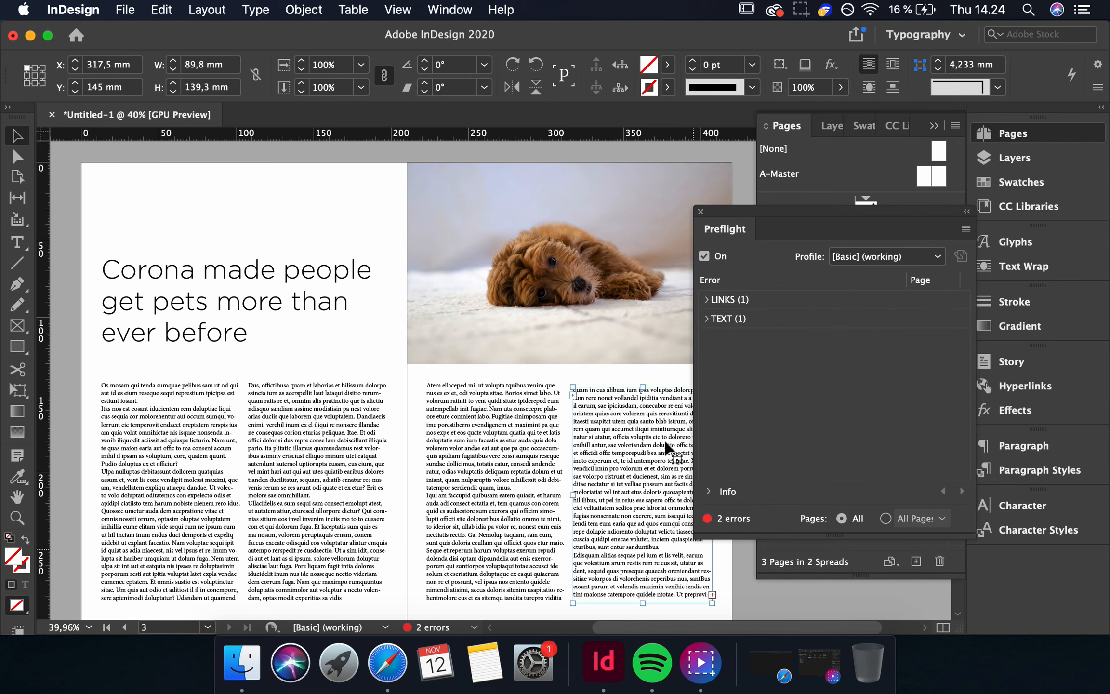
Expand the missing link error in Preflight and inspect the Manu.jpg entry and its info.
click(707, 299)
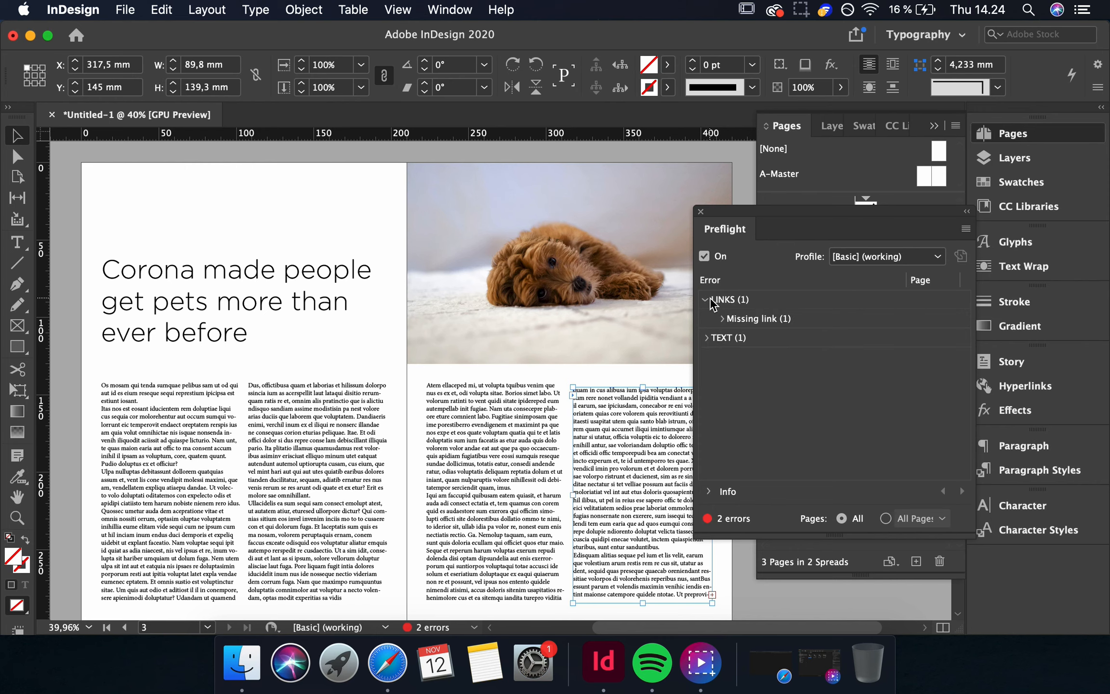
click(722, 319)
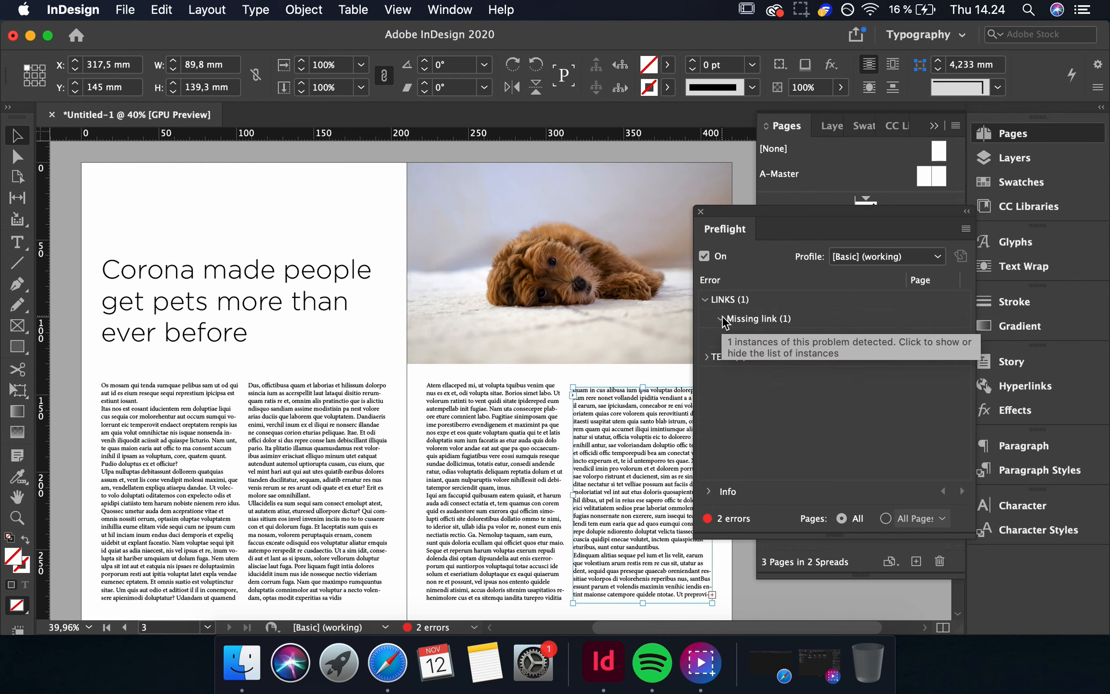
click(761, 336)
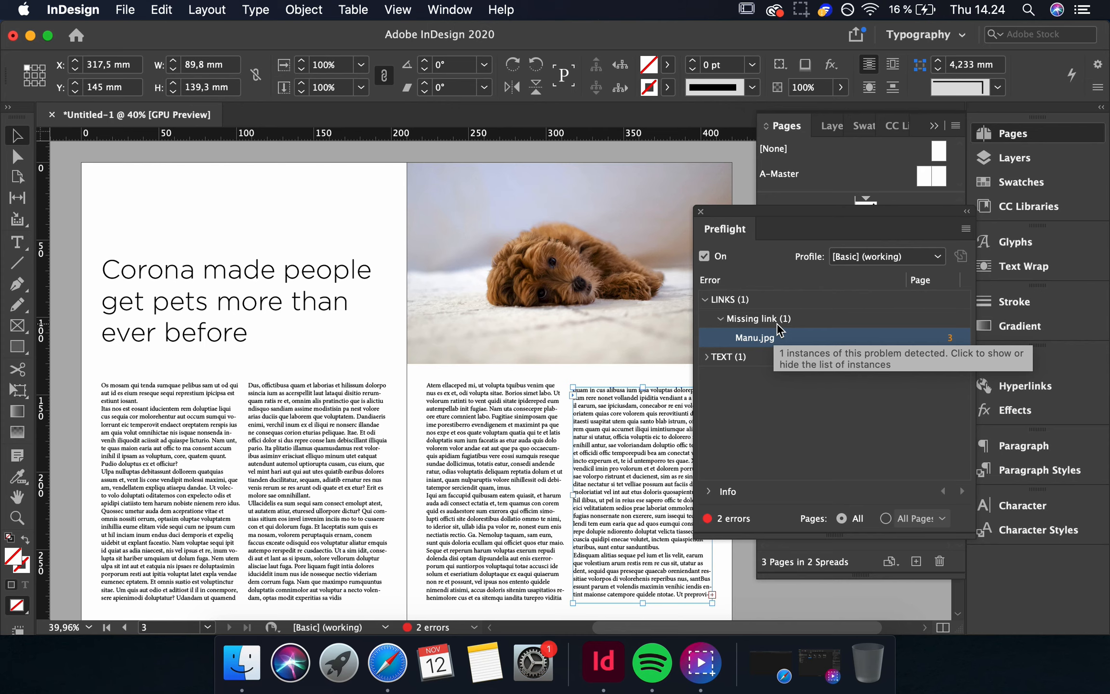
click(779, 321)
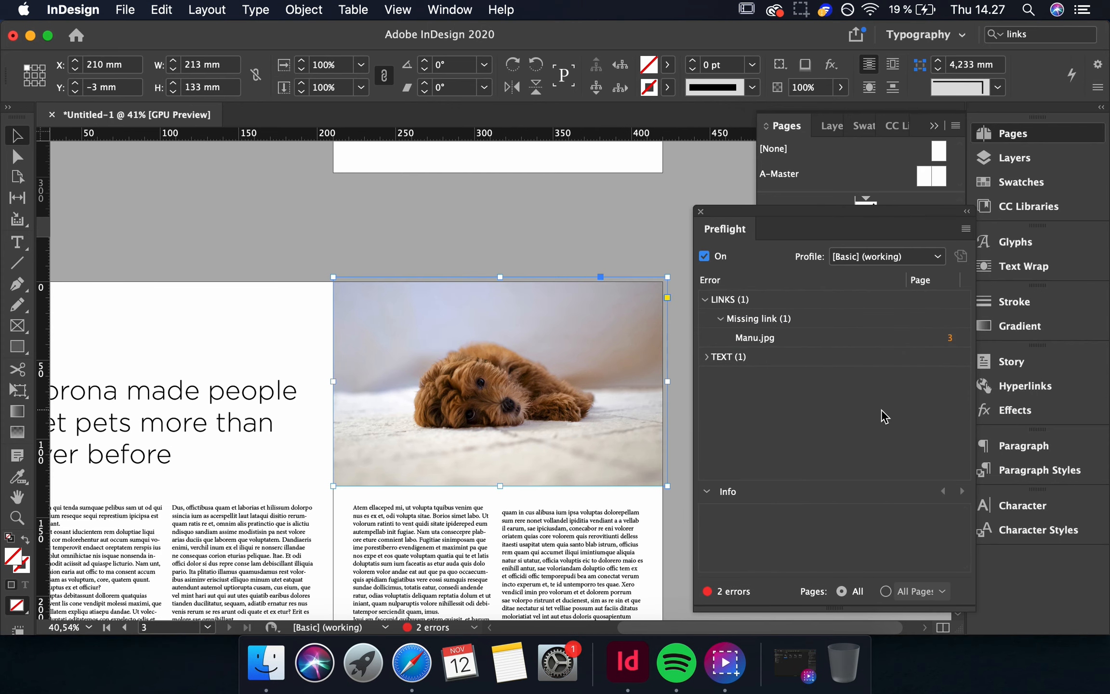
click(751, 338)
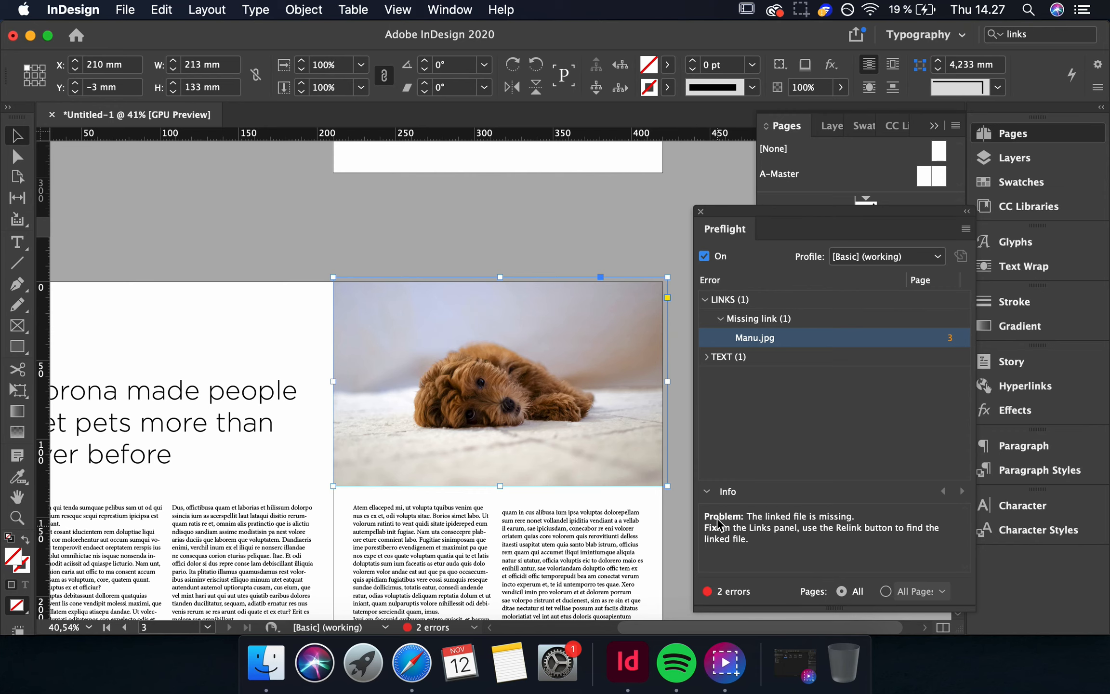
Open the Links panel and relink Manu.jpg to the file in the Pet article folder.
click(453, 10)
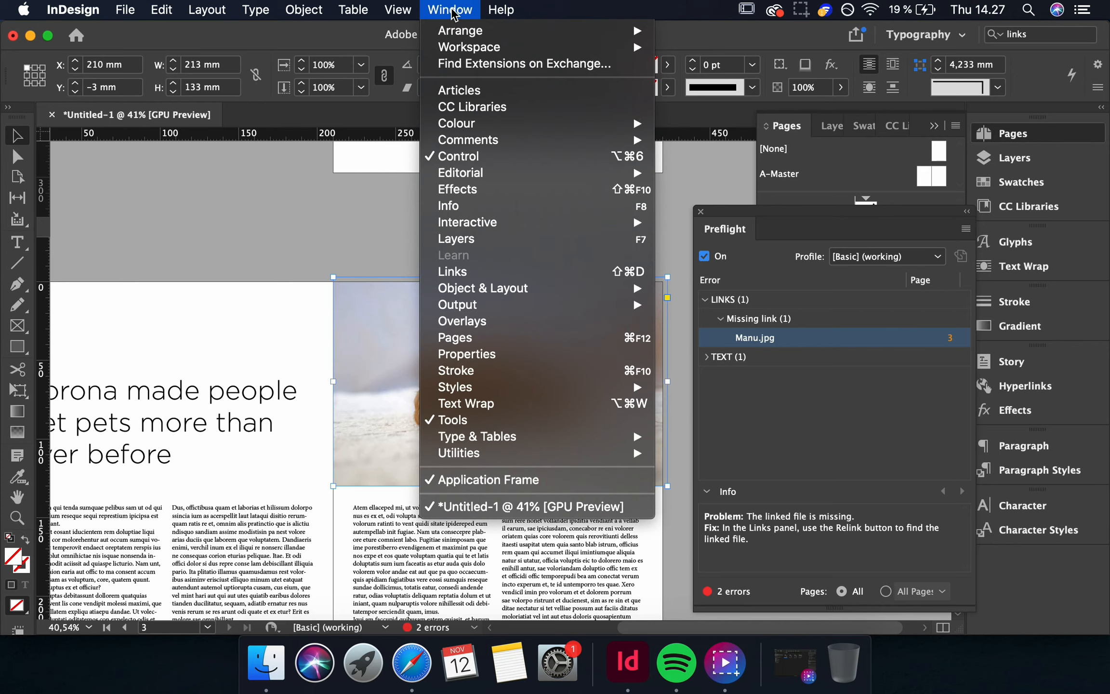
click(451, 273)
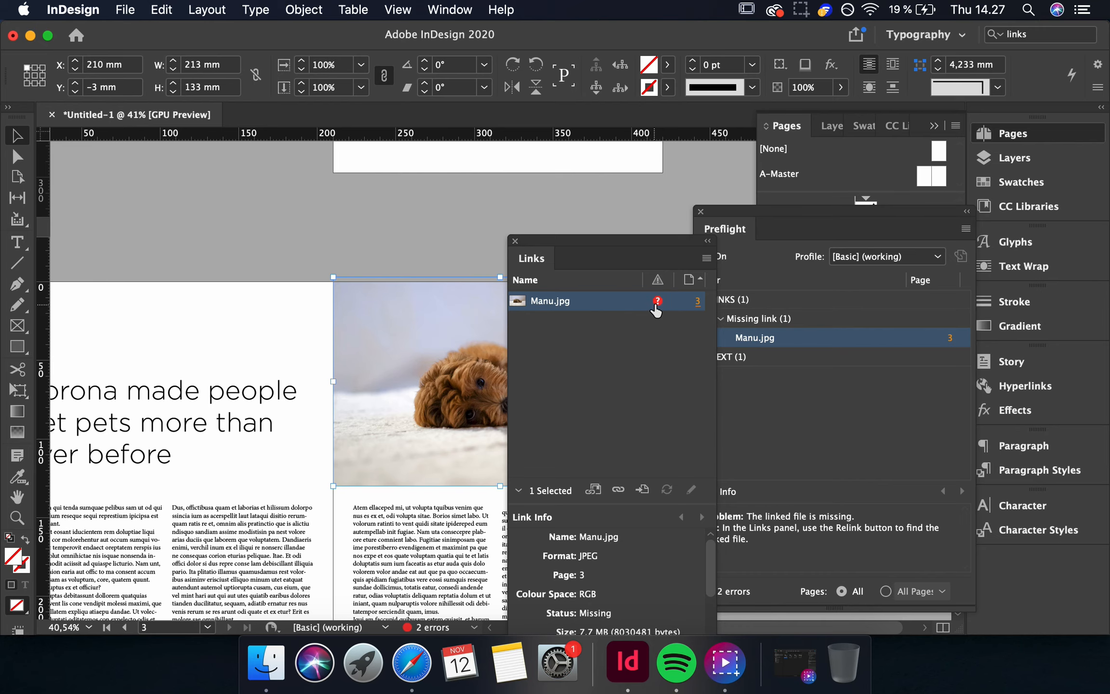
double_click(657, 301)
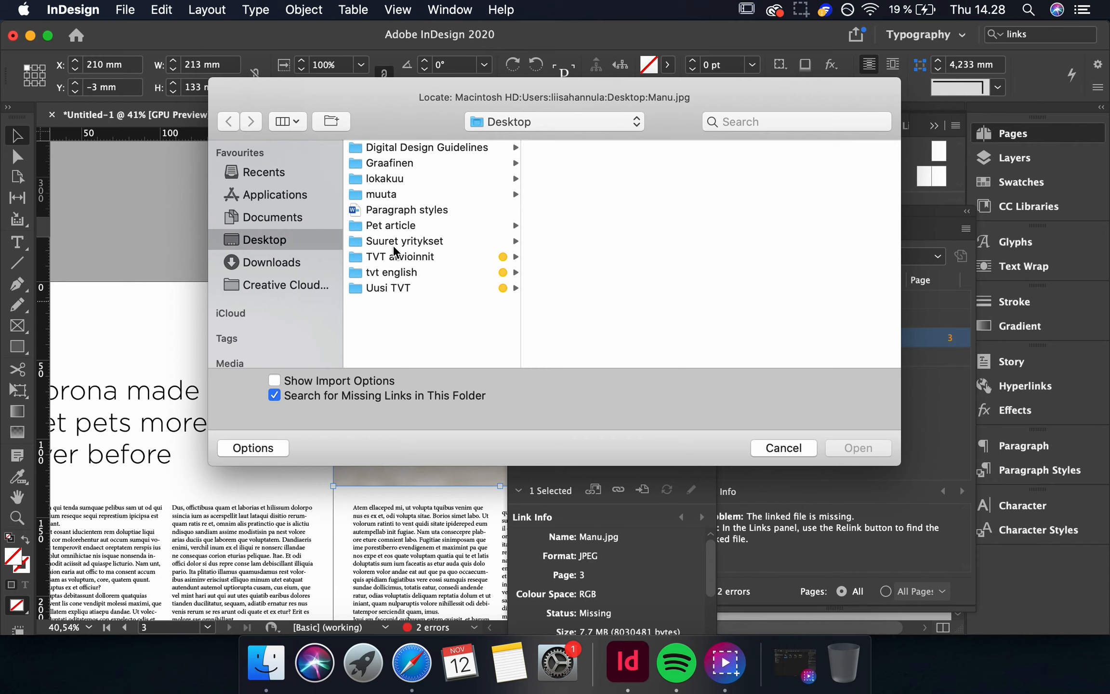
click(389, 226)
click(560, 149)
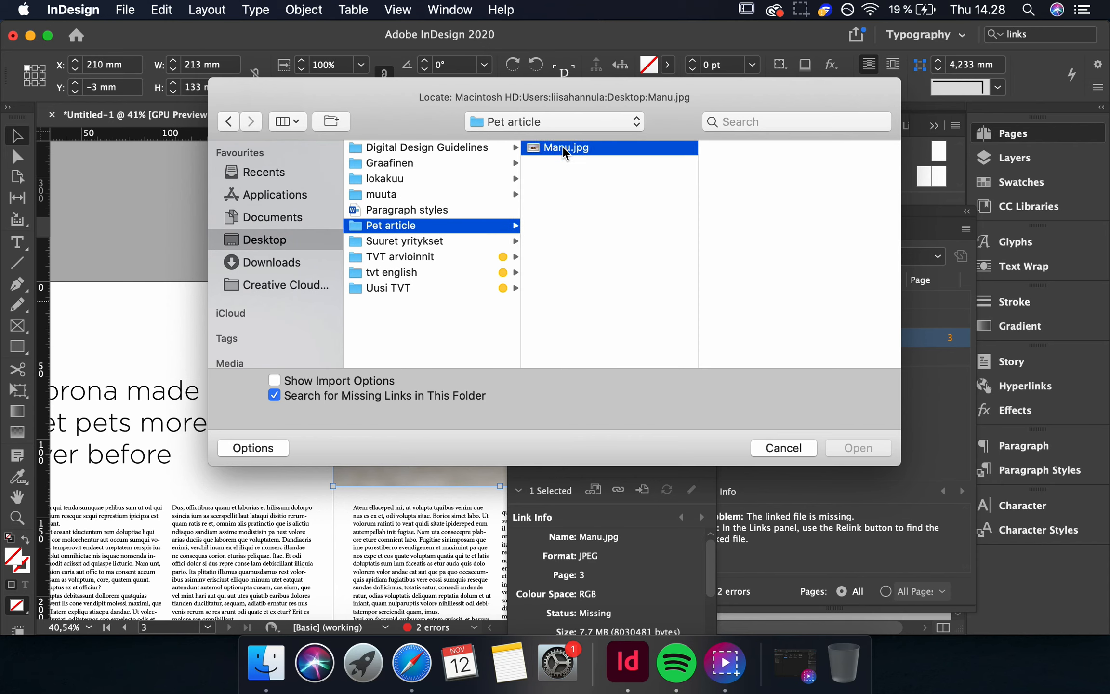
click(858, 448)
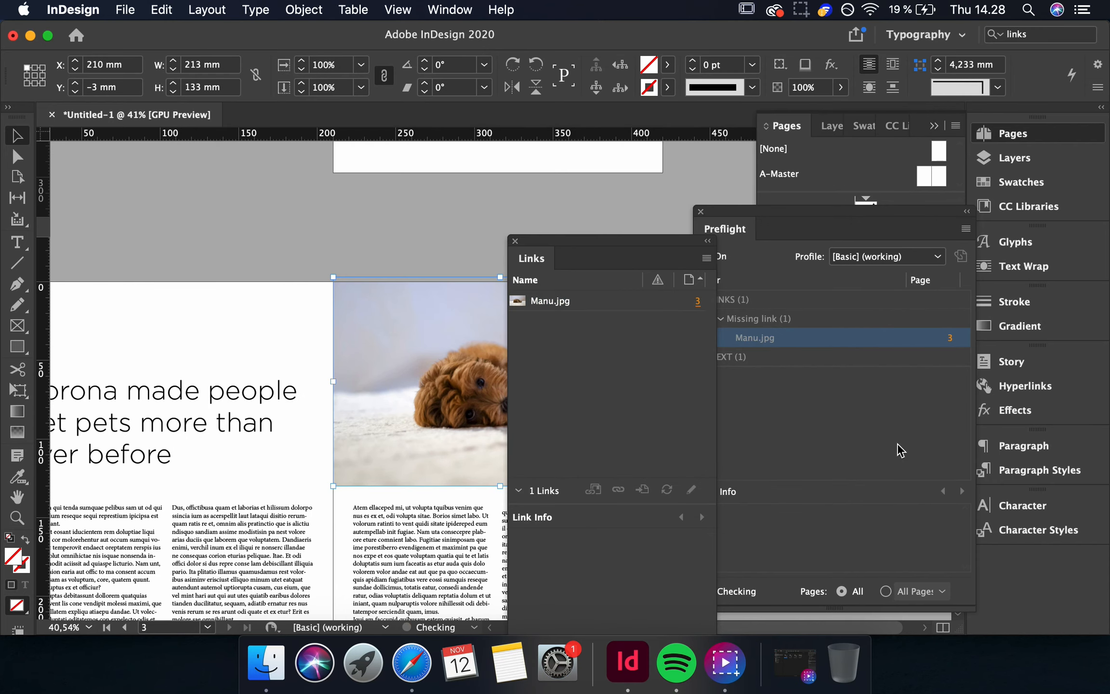
Deselect everything and close the Preflight and Links panels.
click(797, 420)
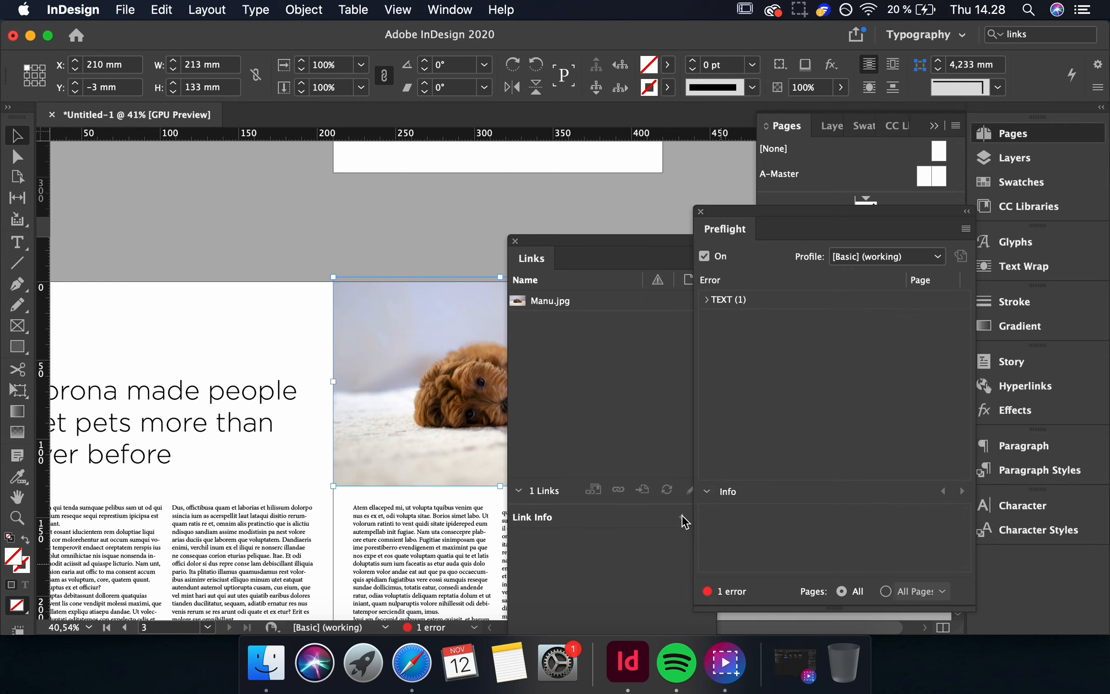
click(423, 220)
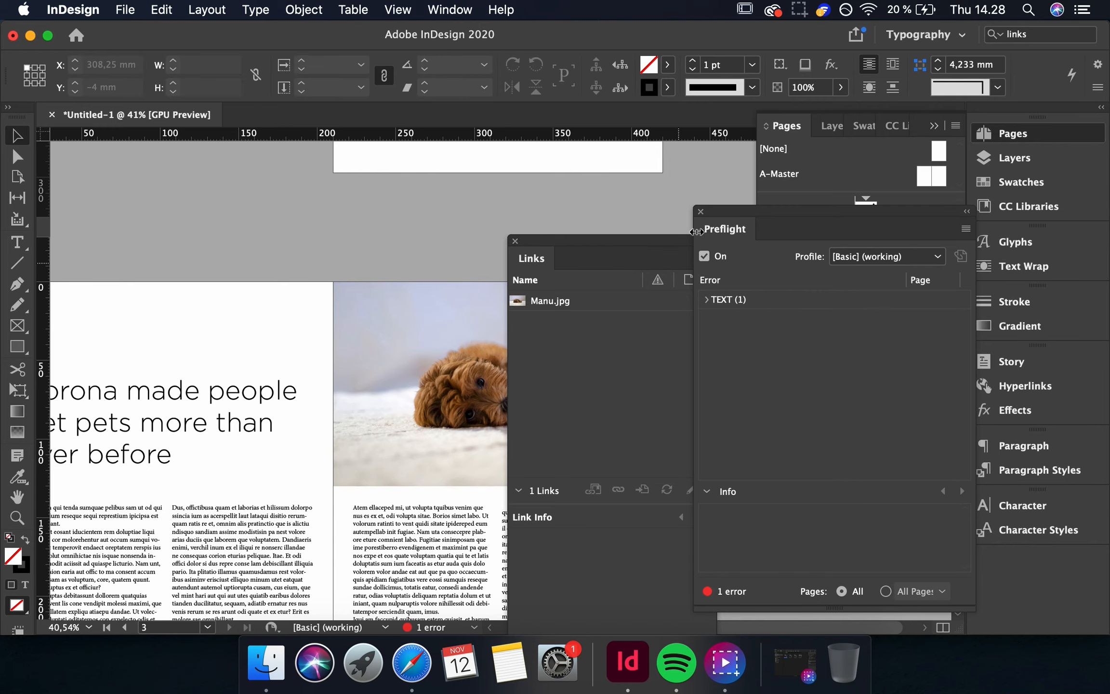
click(700, 211)
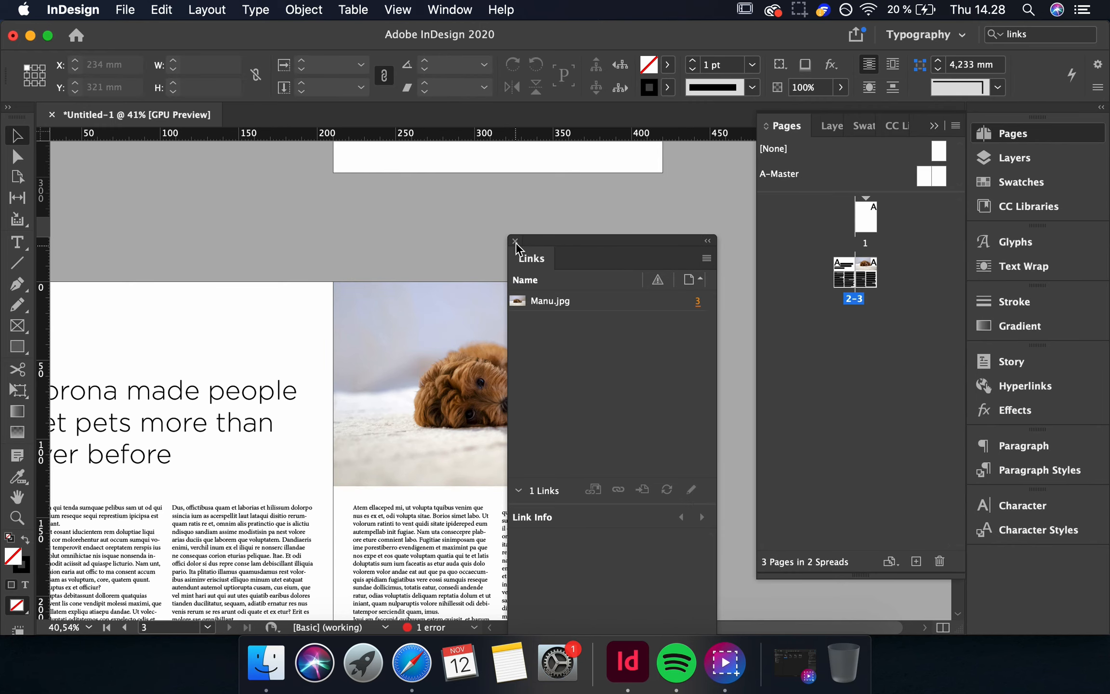
click(515, 241)
scroll(426, 421, down, 5)
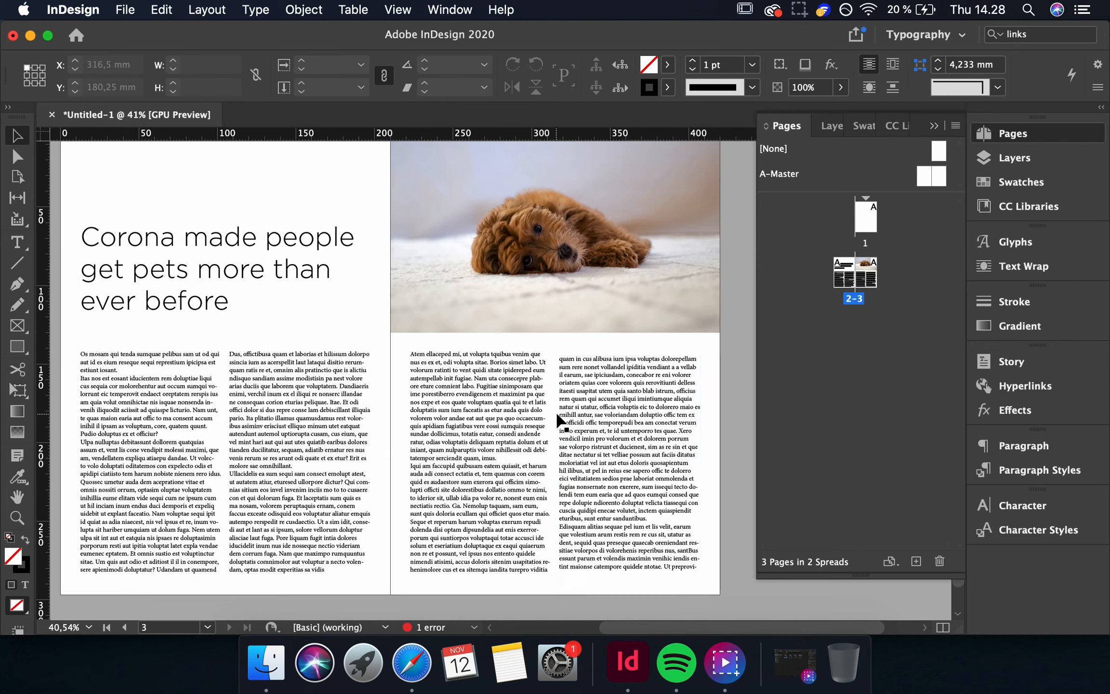
scroll(561, 422, left, 2)
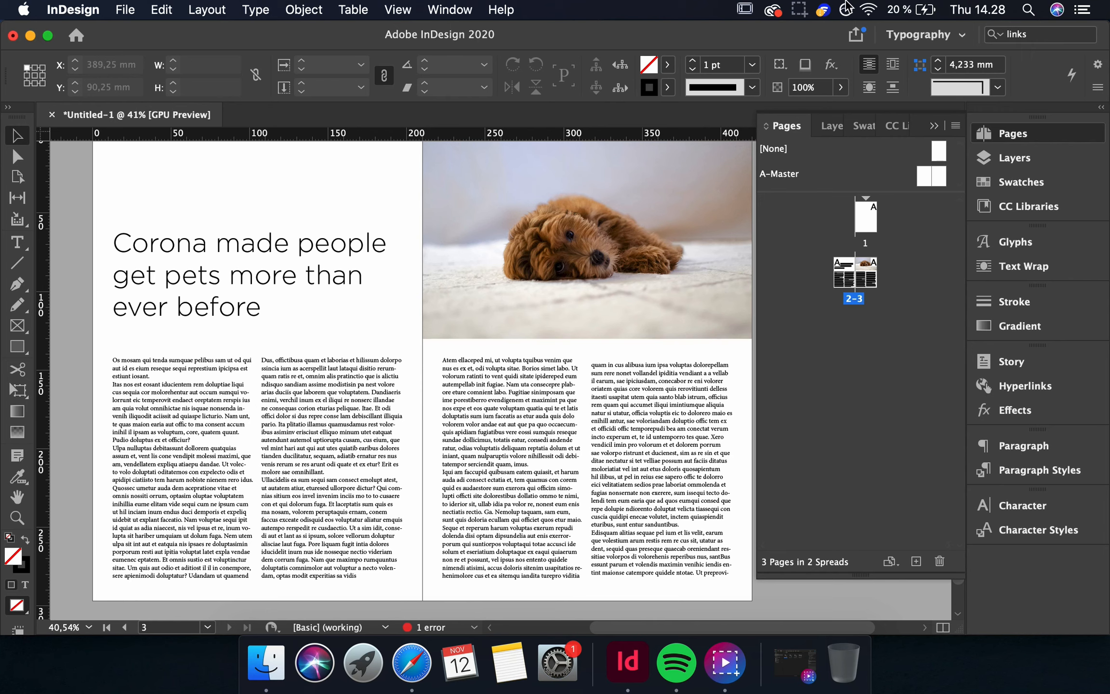
click(794, 9)
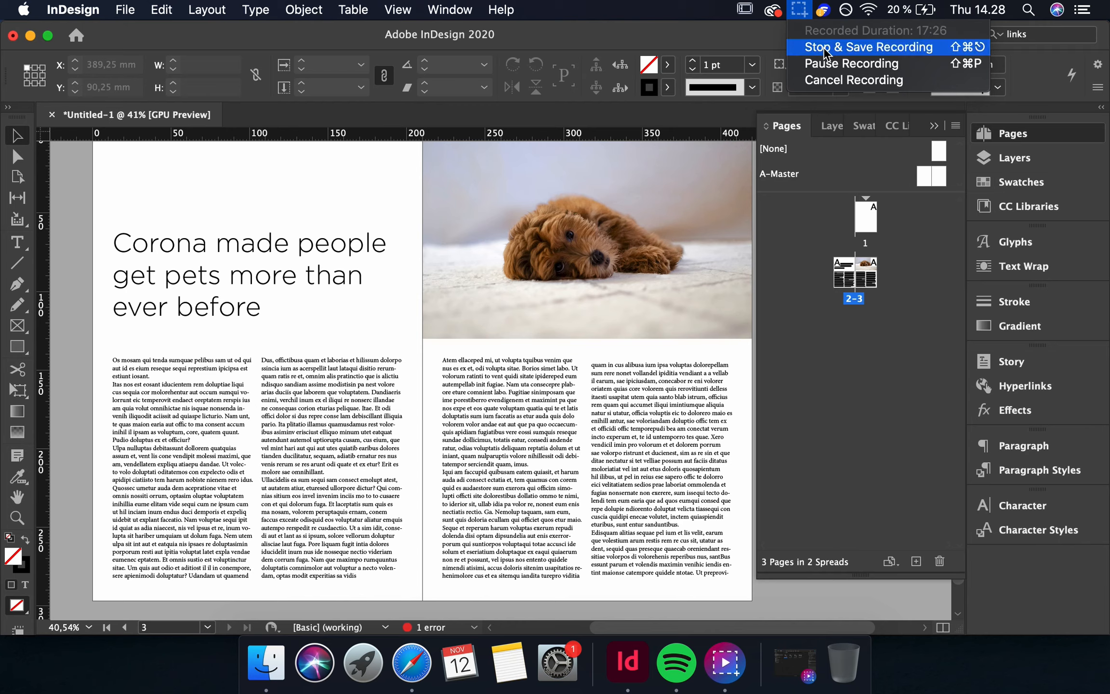